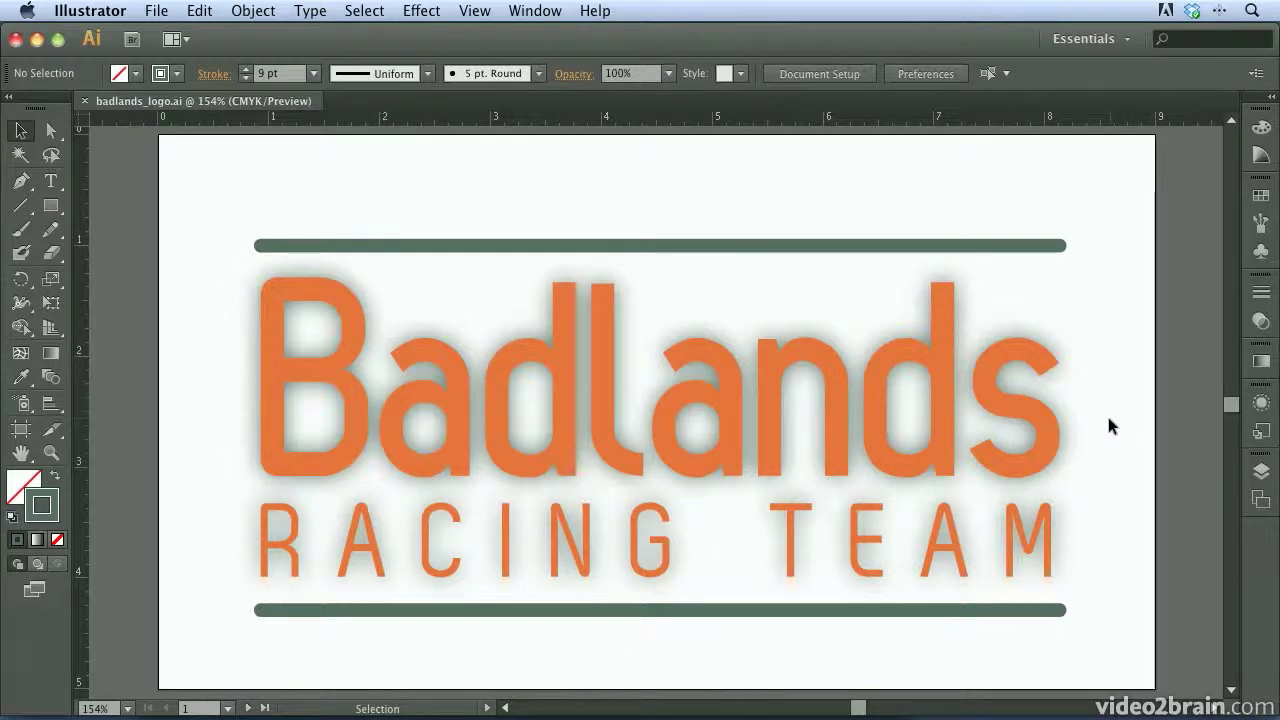
Browse the Badlands Lime and Blue artboards, then return to Badlands Orange
click(1259, 501)
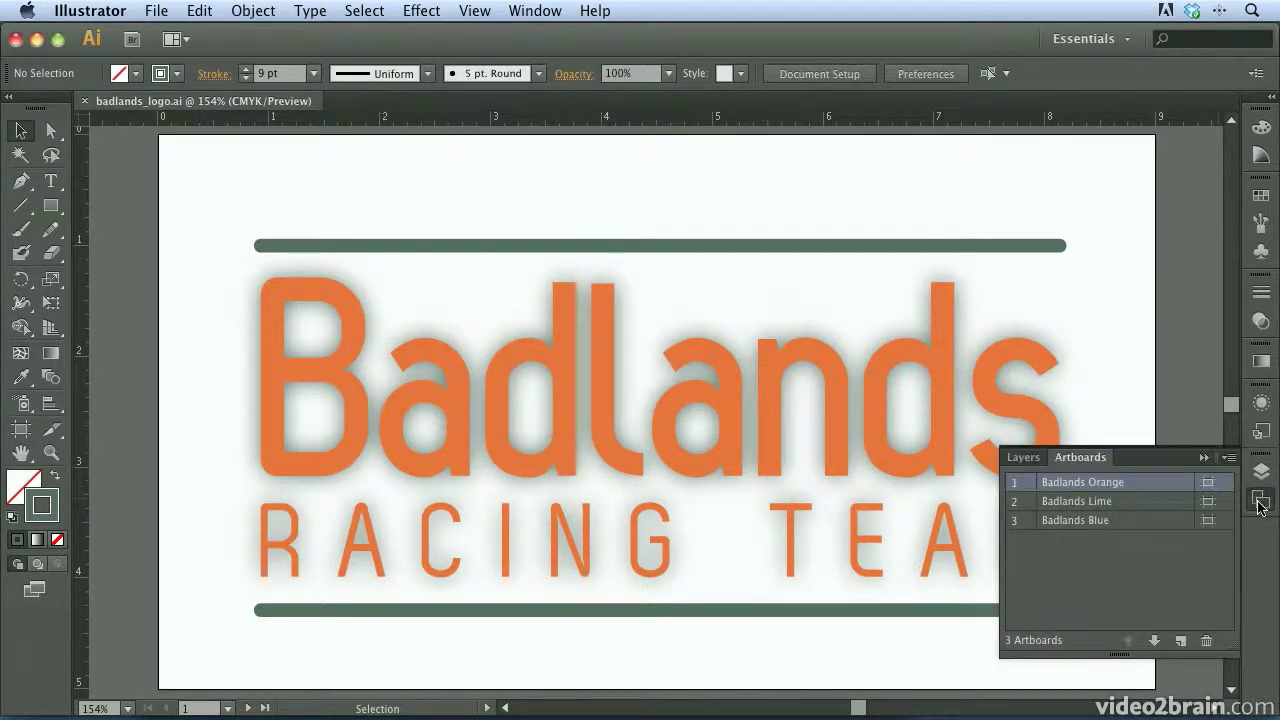
click(1158, 505)
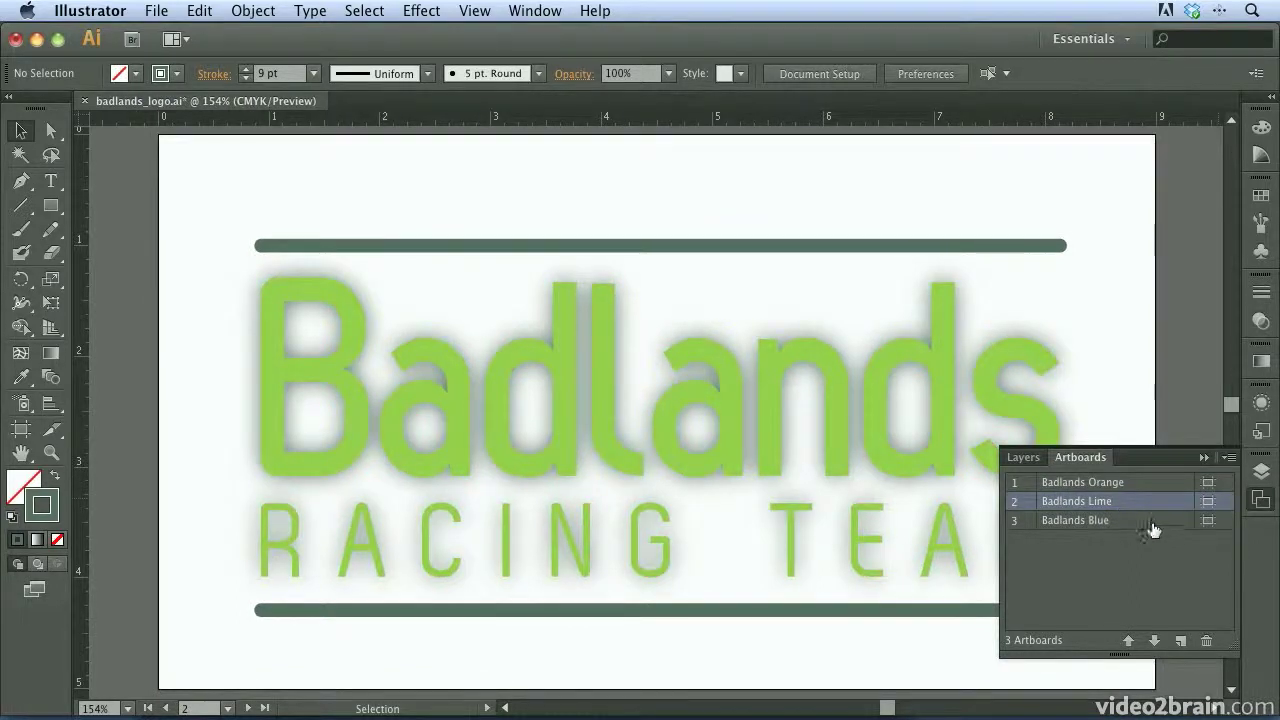
click(1153, 527)
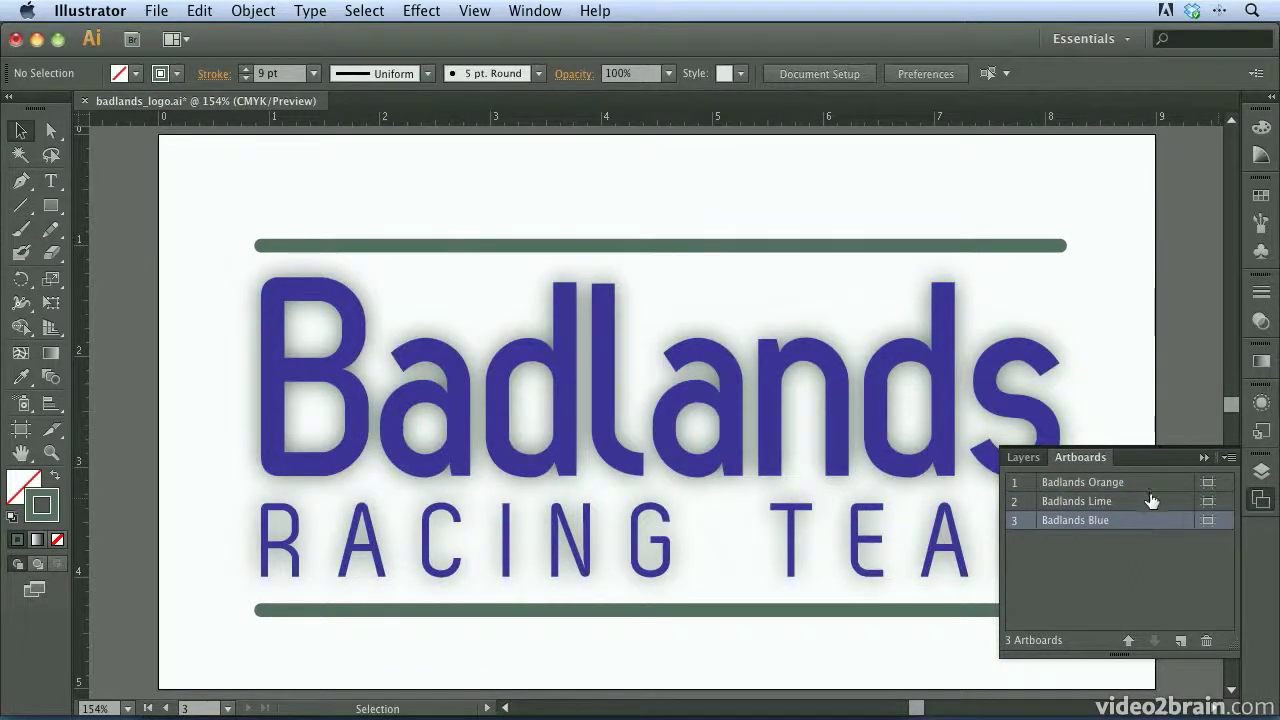
click(1152, 484)
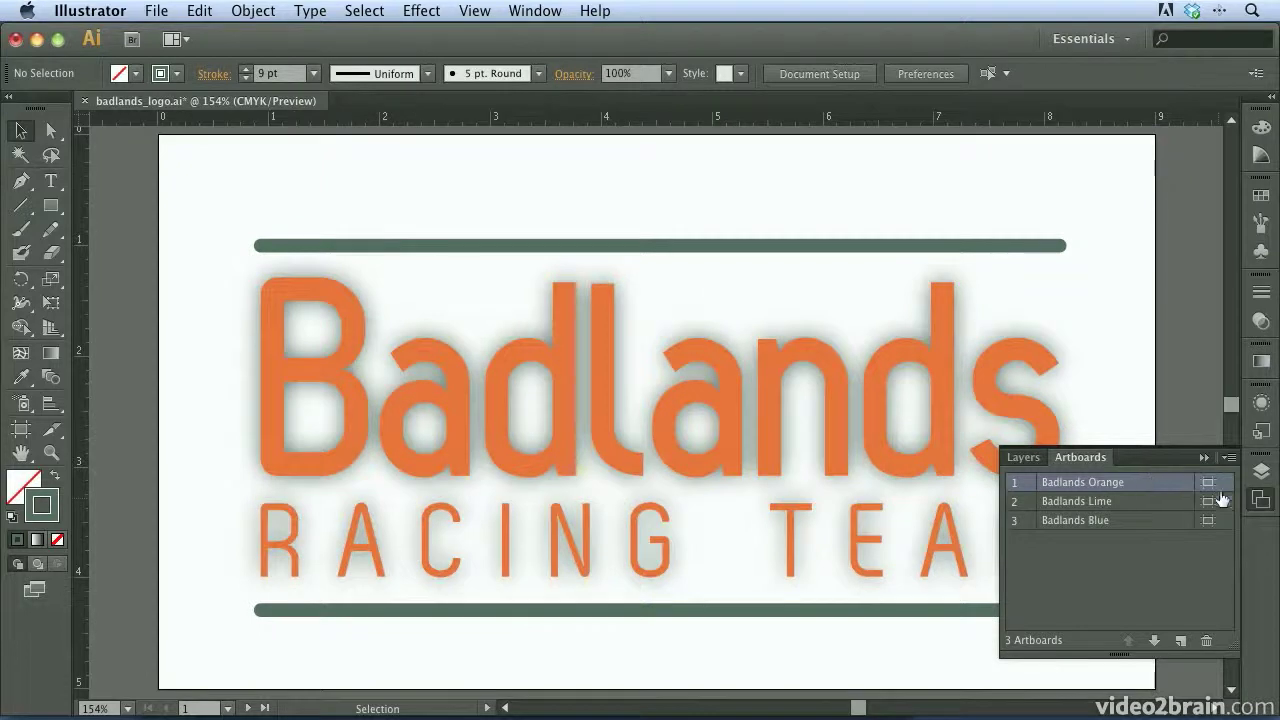
click(1262, 501)
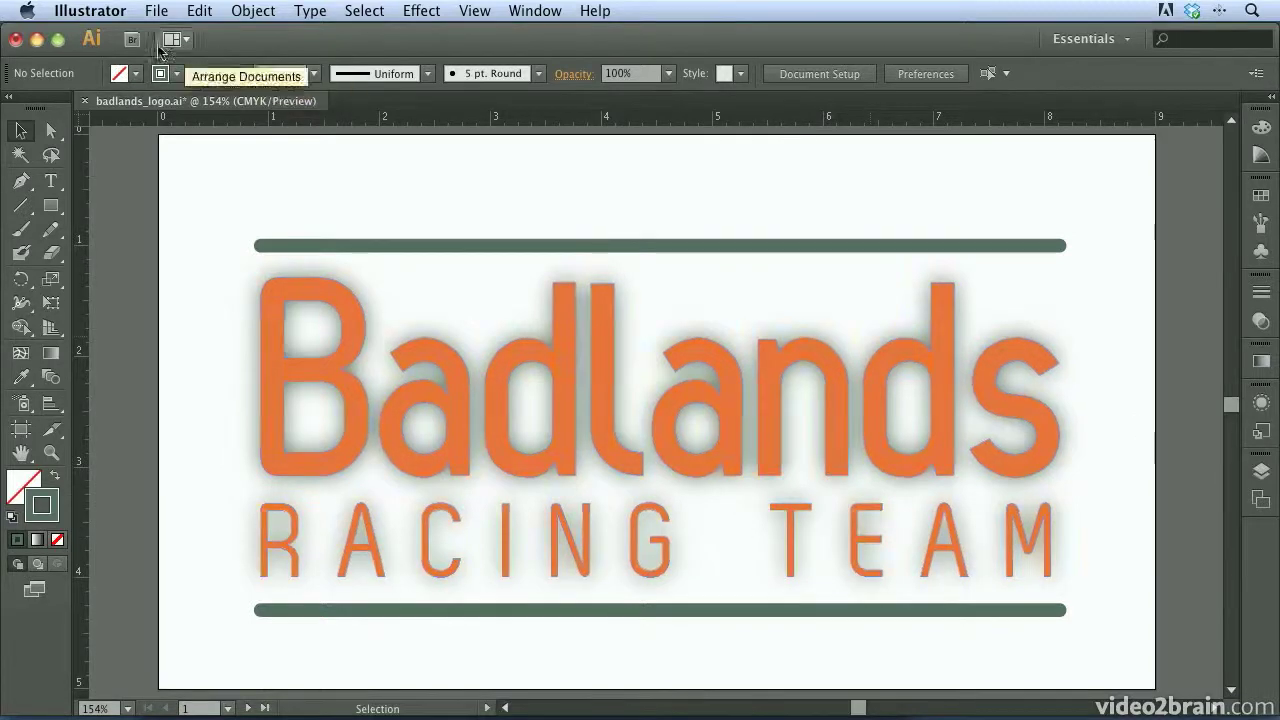
Set up Save As for badlands_logo.pdf in Adobe PDF format on the Desktop
click(155, 11)
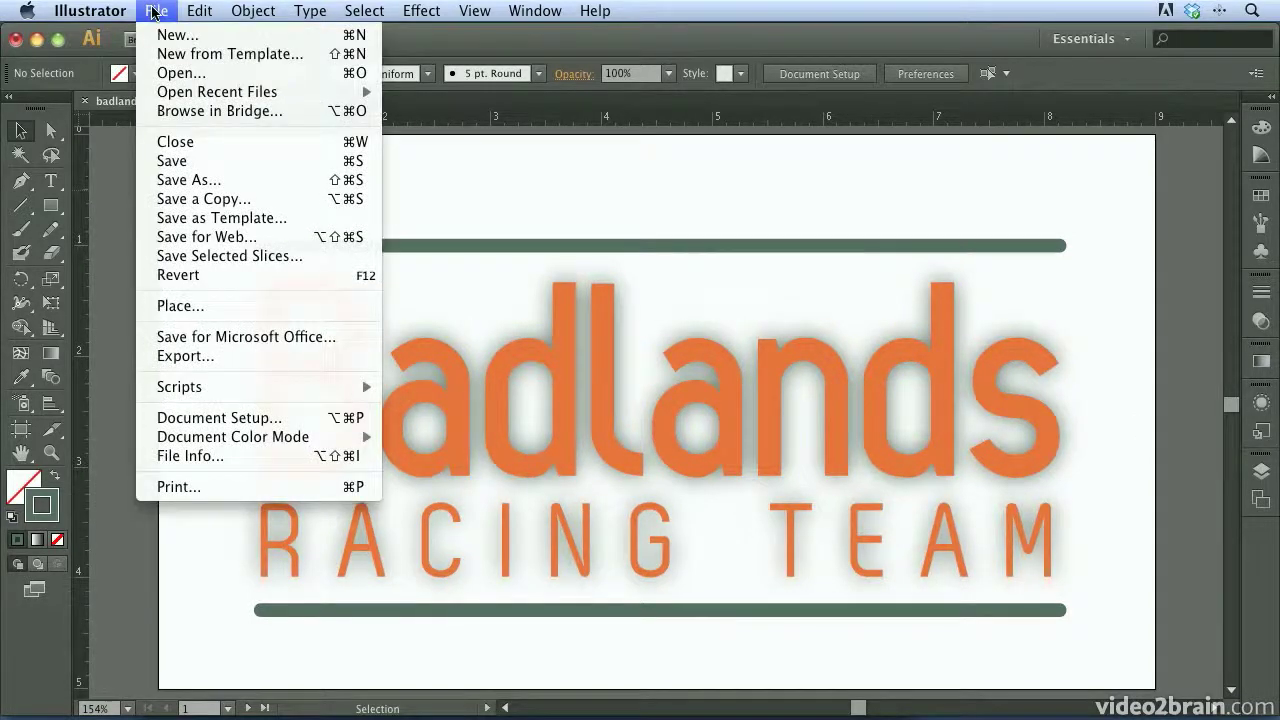
click(211, 179)
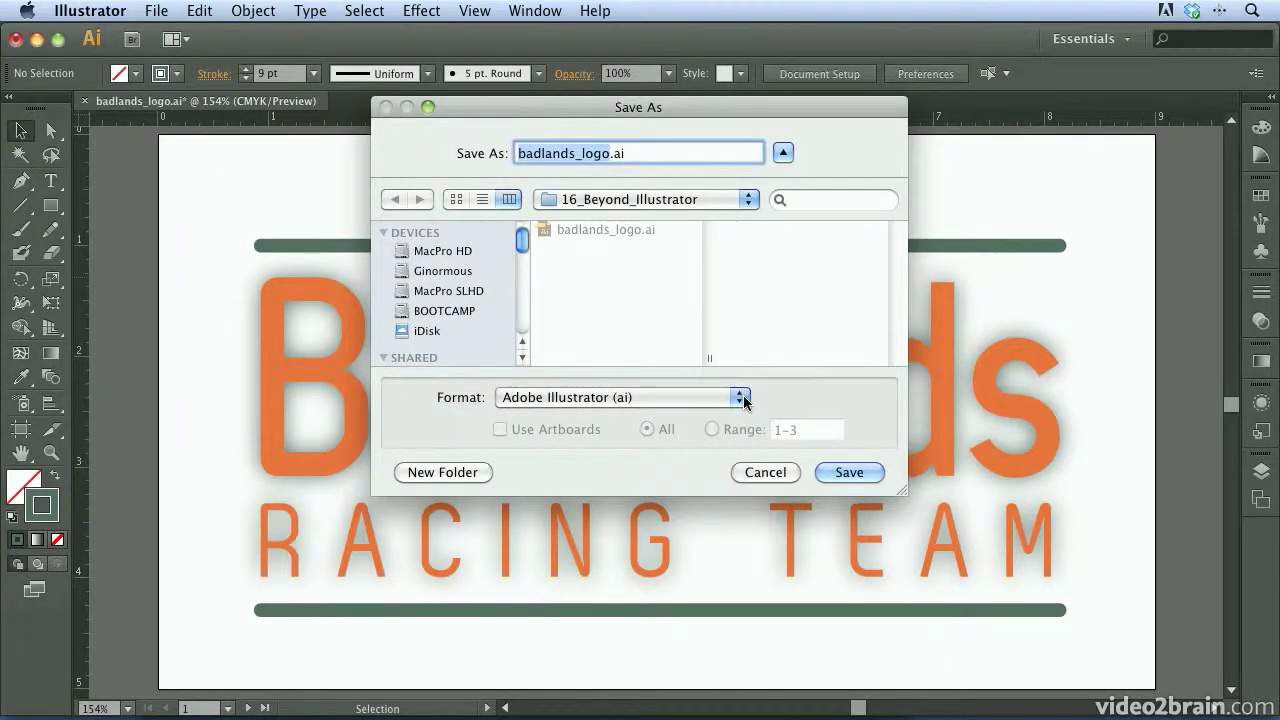
click(514, 402)
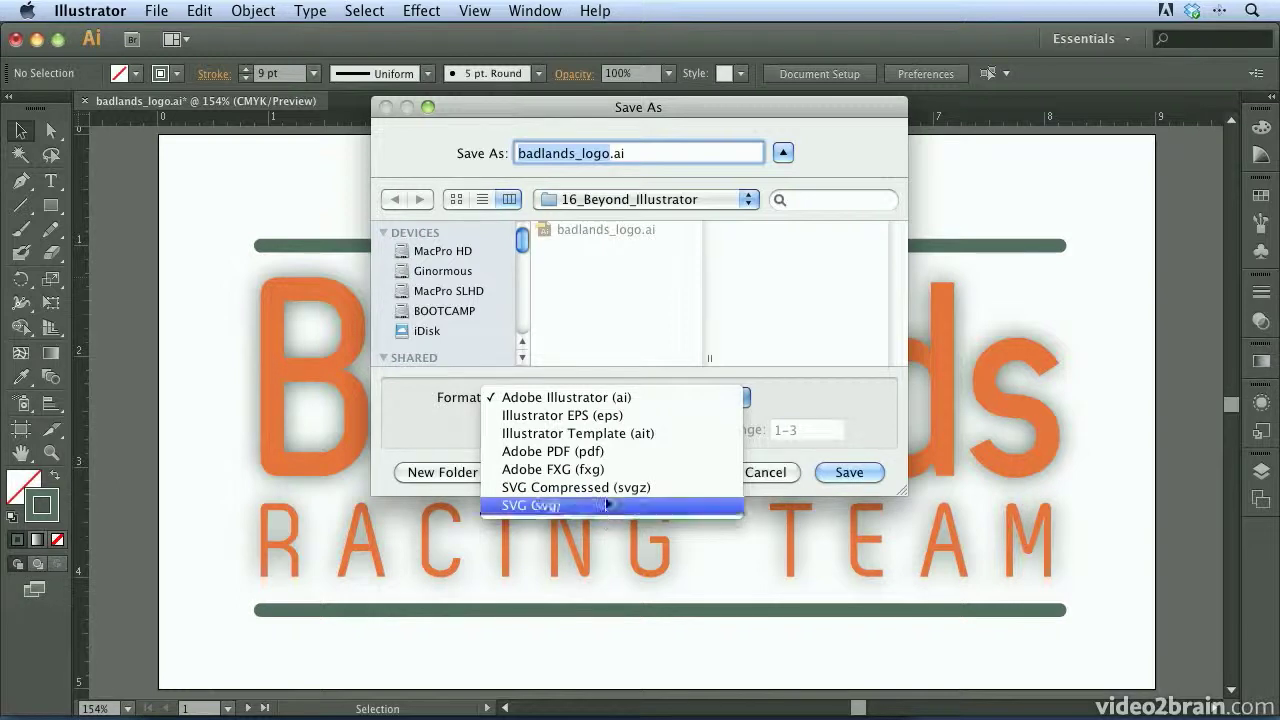
click(644, 452)
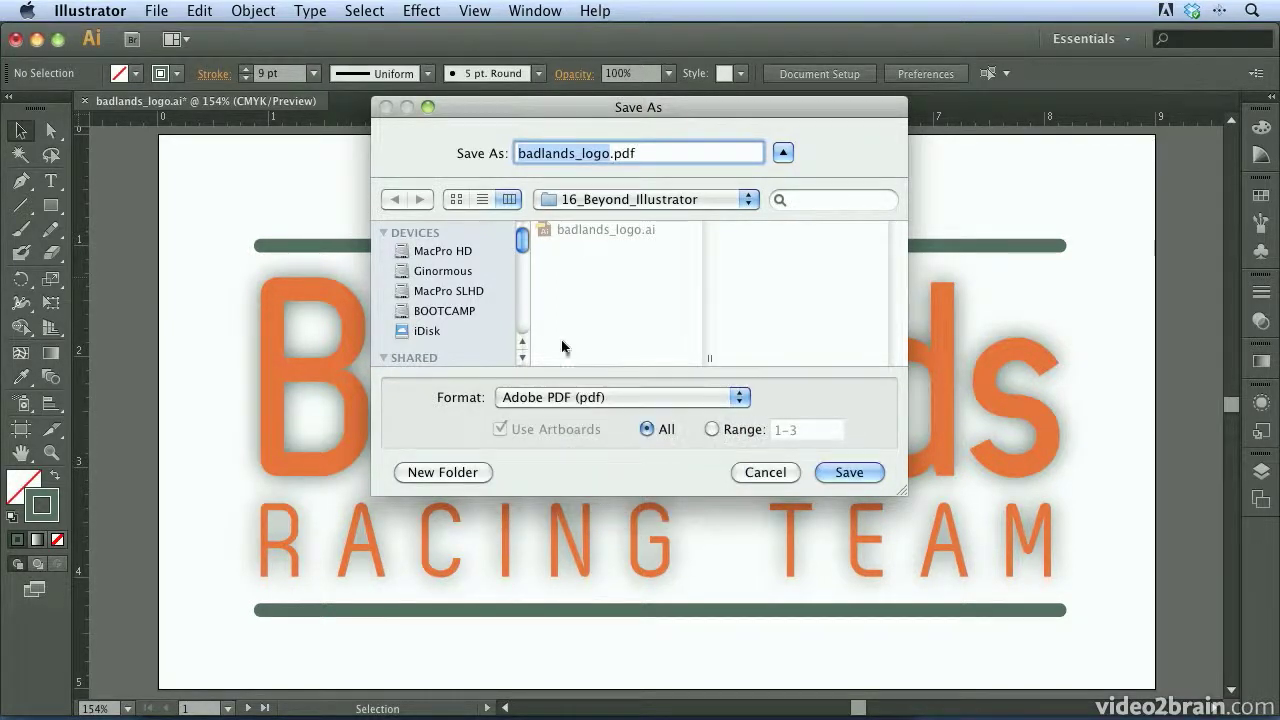
drag(526, 250, 525, 286)
click(440, 285)
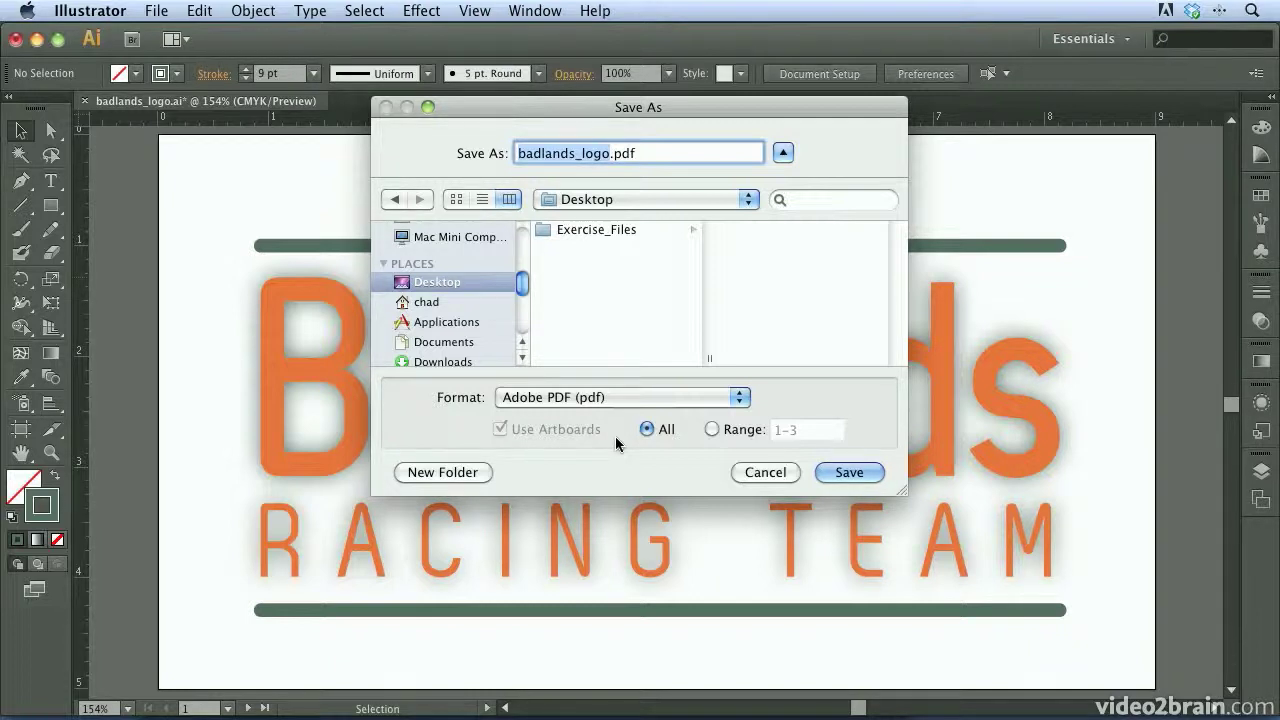
Proceed to the Save Adobe PDF options and look over the preset list, keeping [Illustrator Default]
click(849, 472)
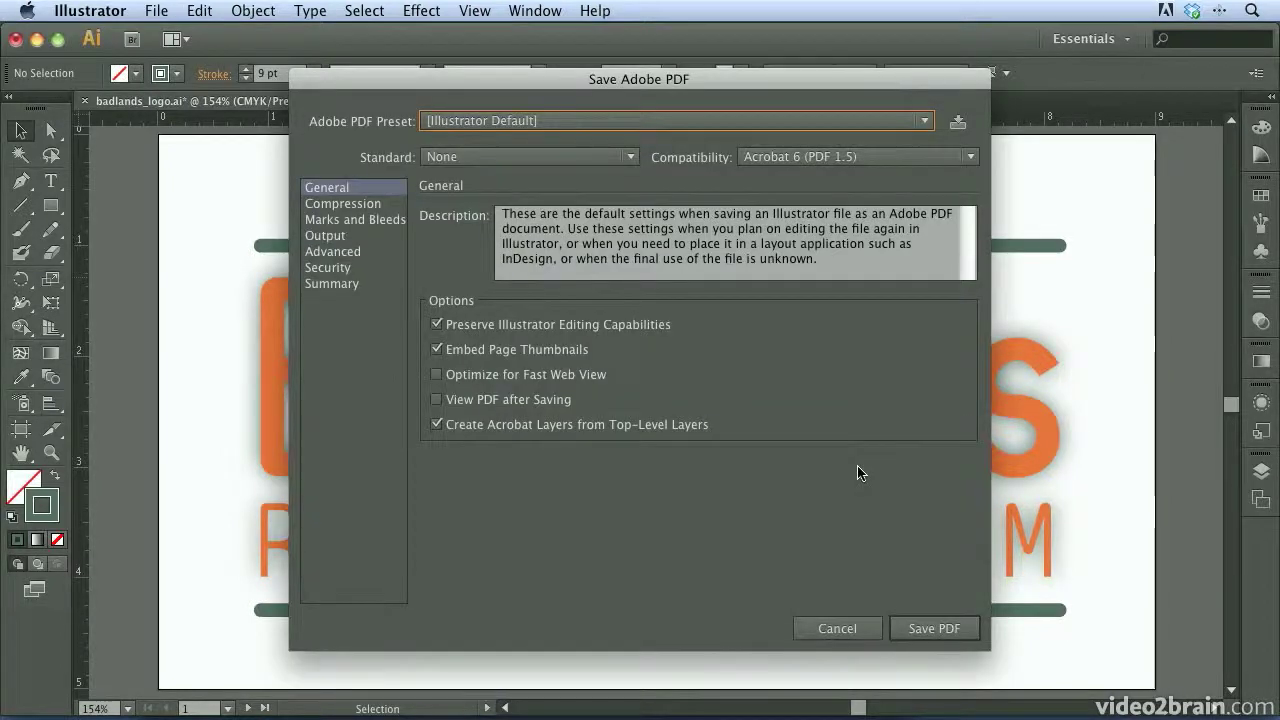
drag(616, 79, 652, 105)
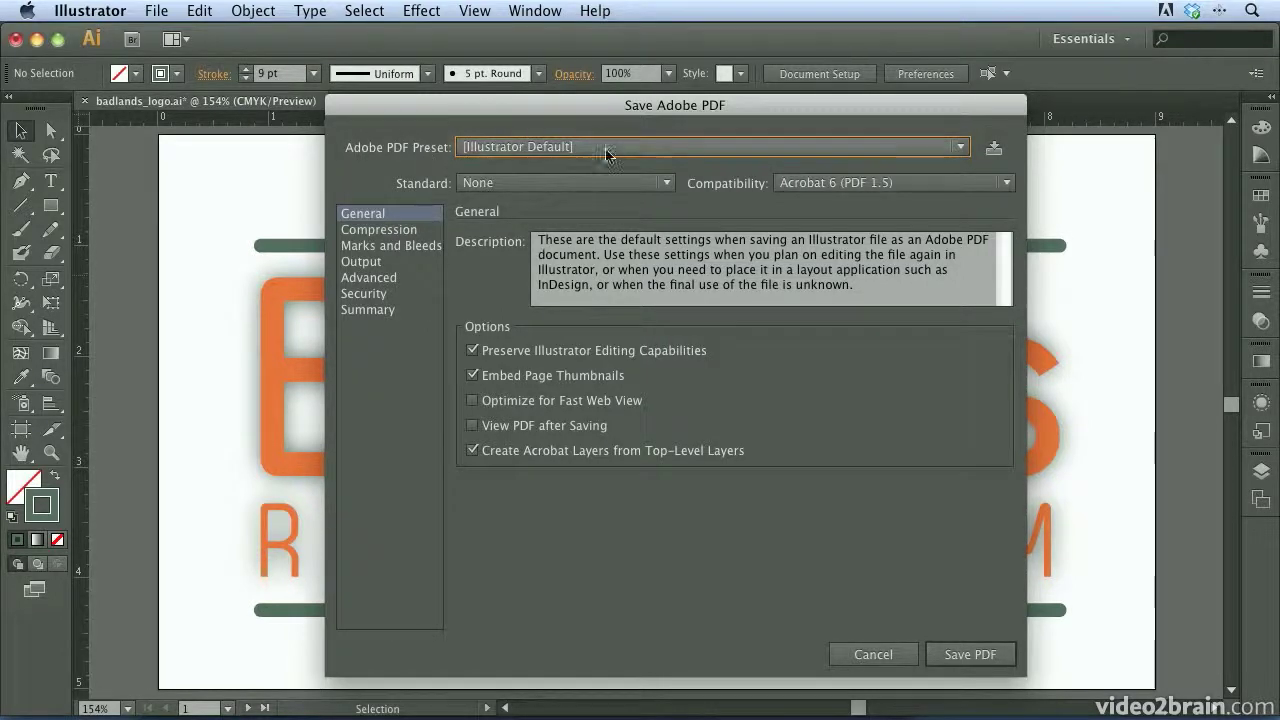
click(958, 148)
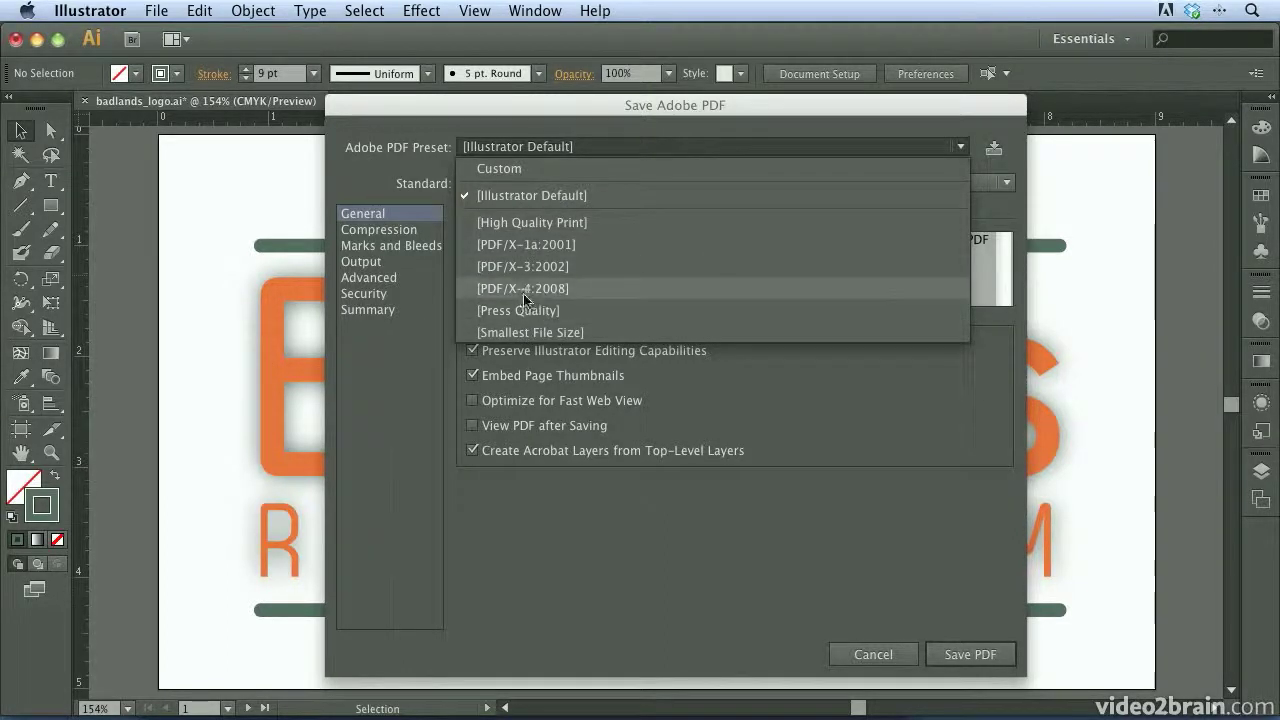
click(567, 106)
drag(567, 106, 963, 108)
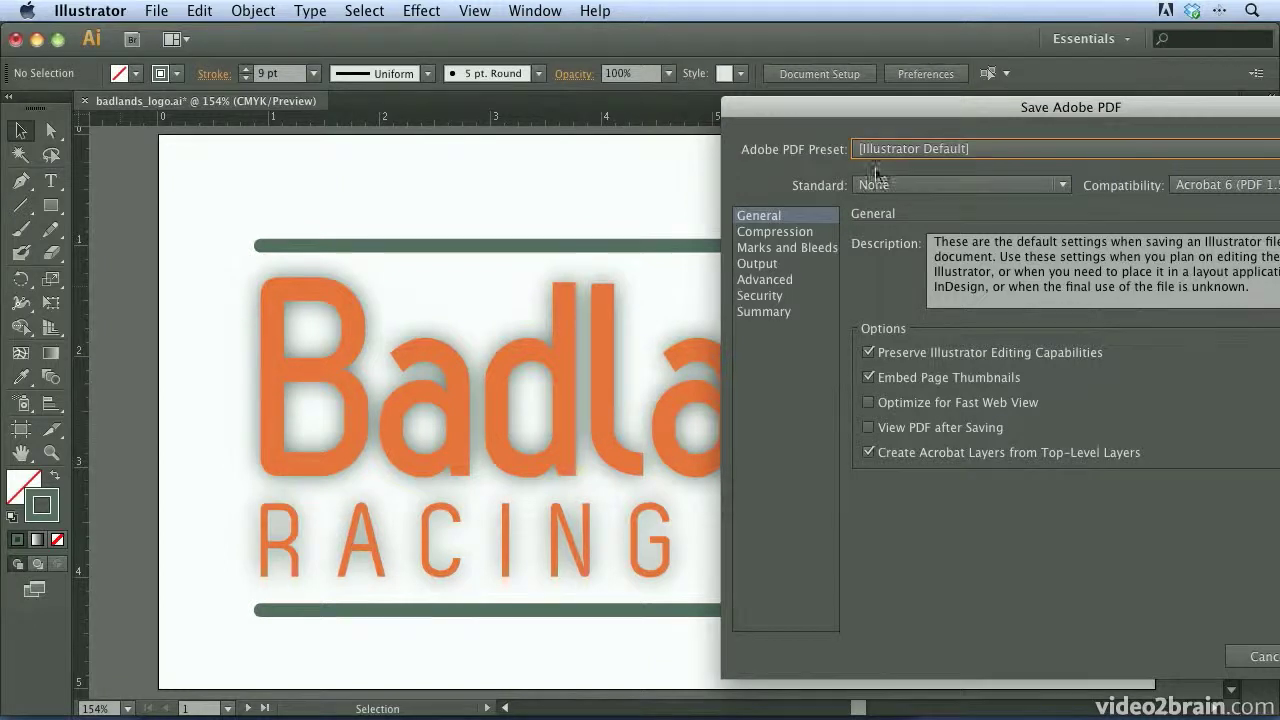
drag(906, 106, 685, 104)
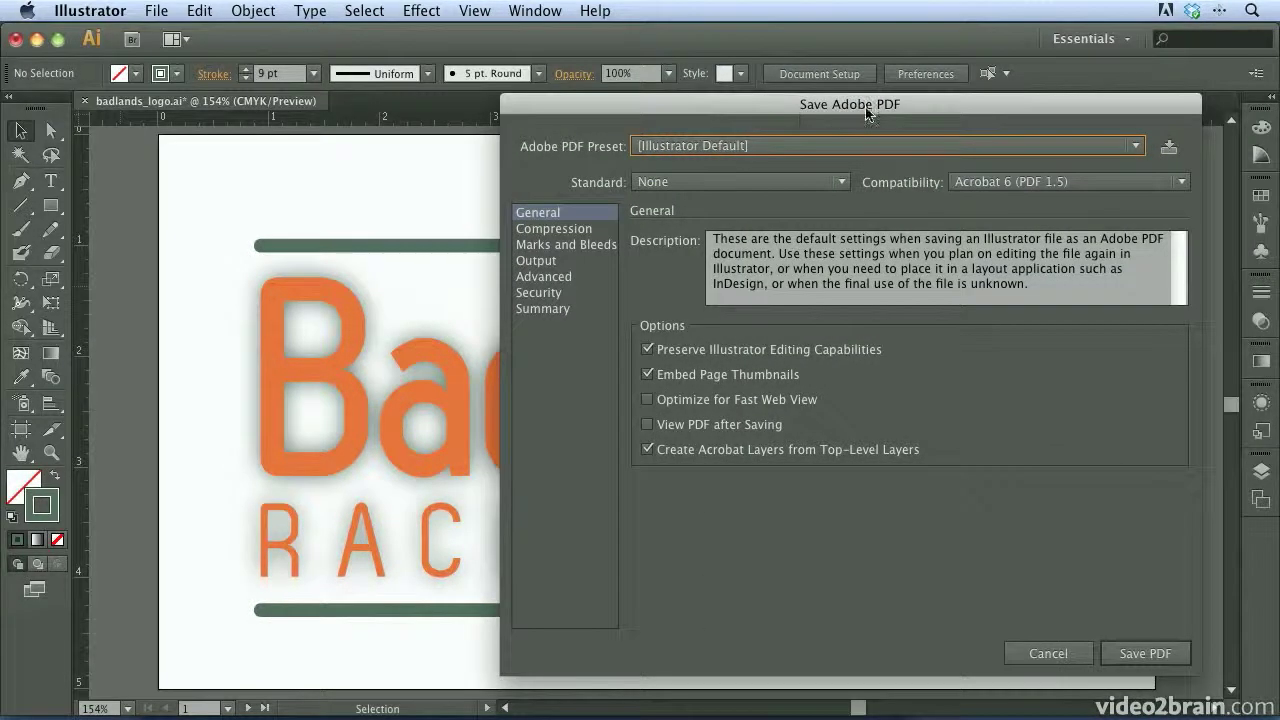
click(788, 147)
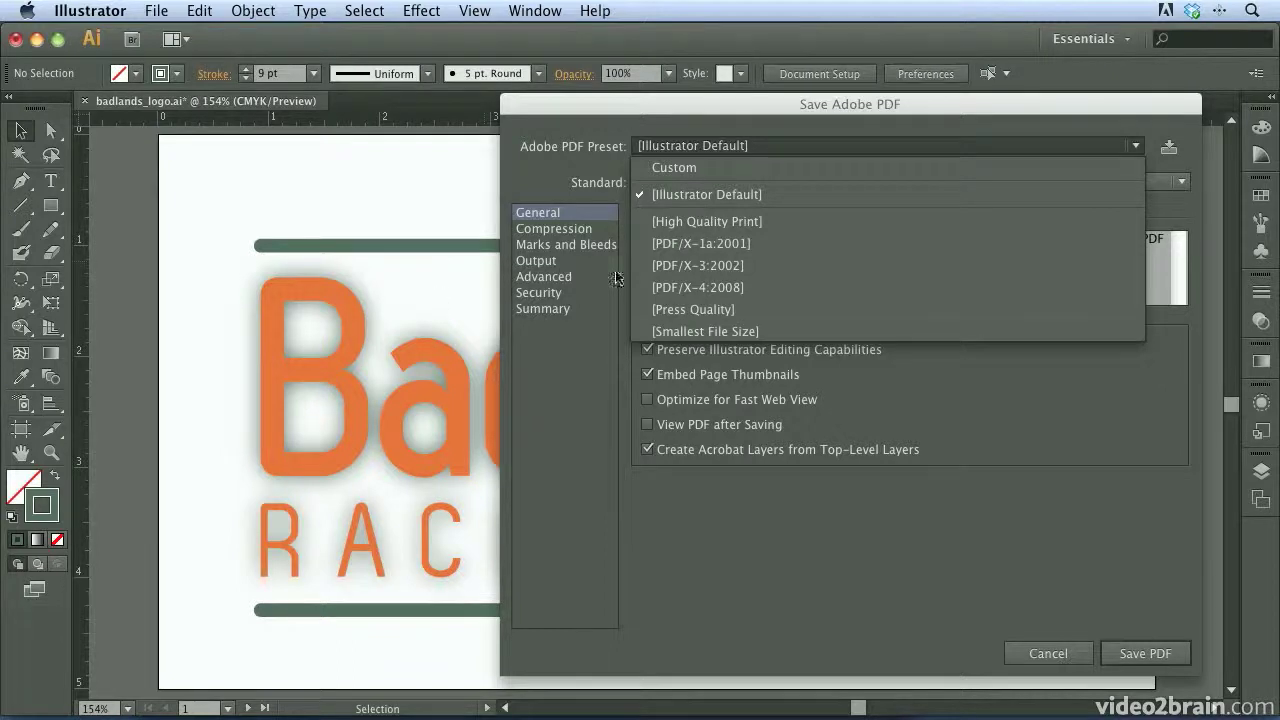
Choose the [Smallest File Size] preset, compare it with [Press Quality], then return to it
click(697, 334)
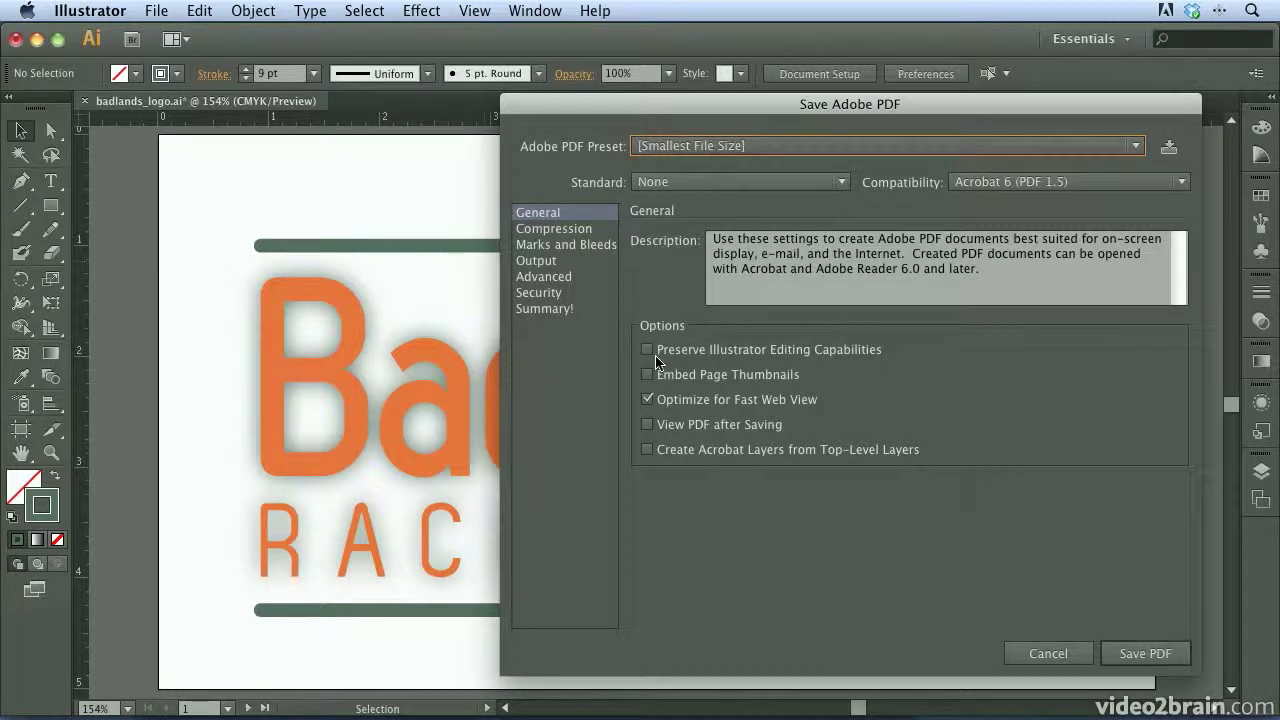
click(563, 232)
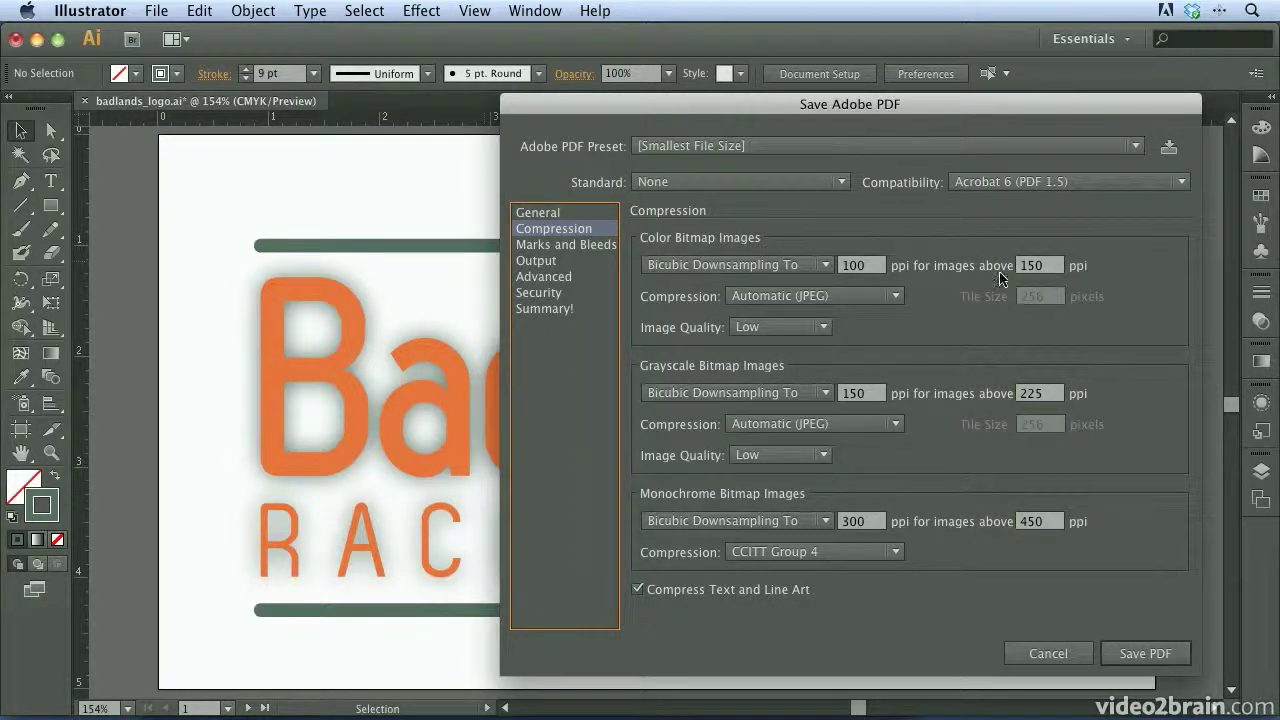
click(700, 146)
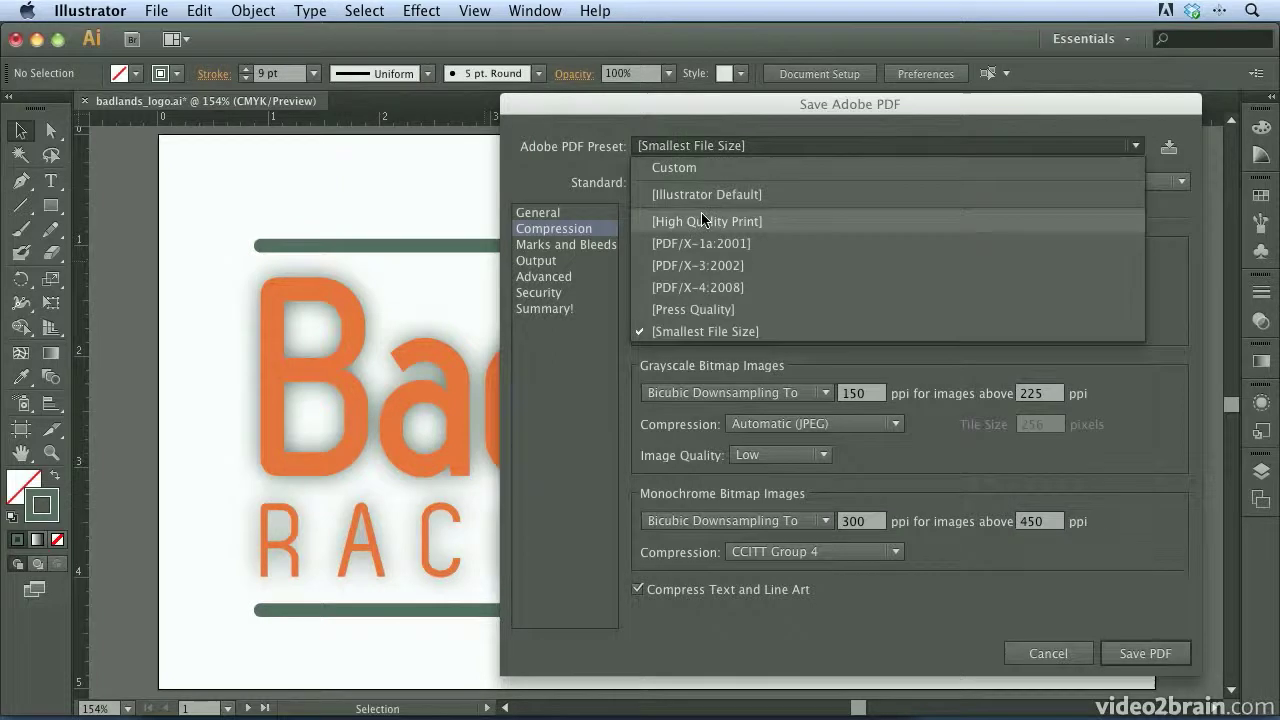
click(710, 309)
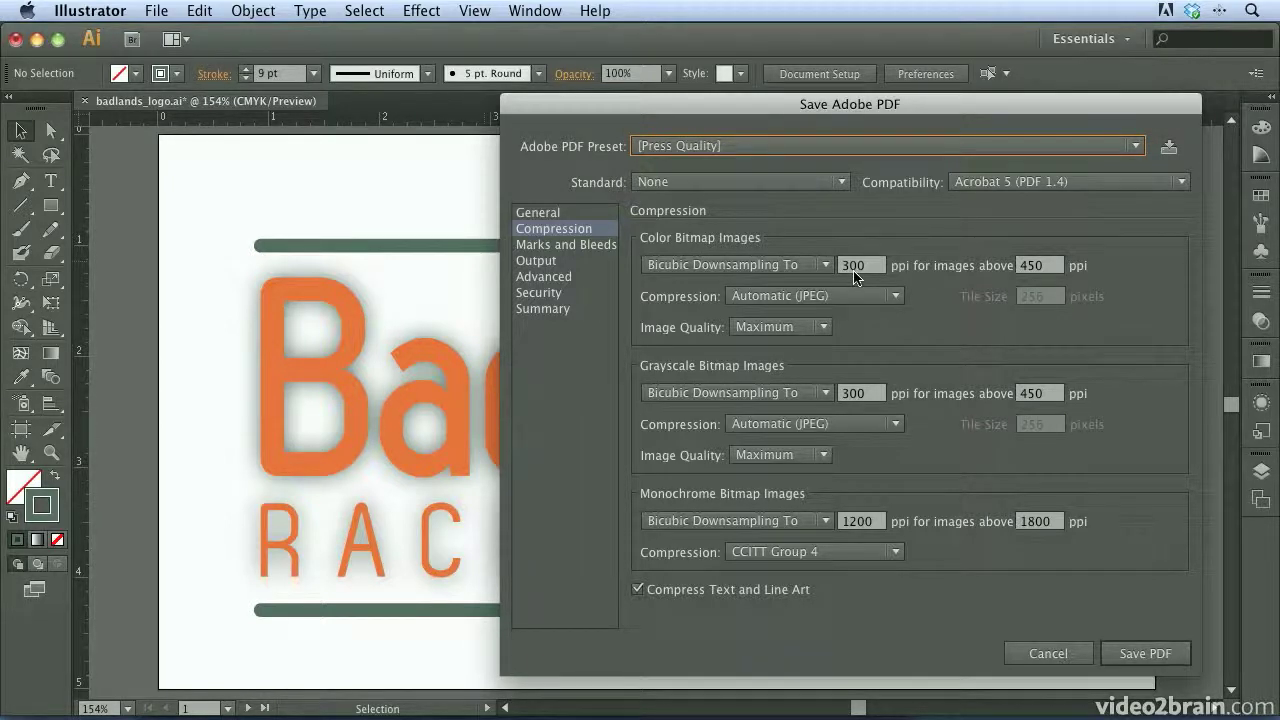
click(668, 148)
click(672, 331)
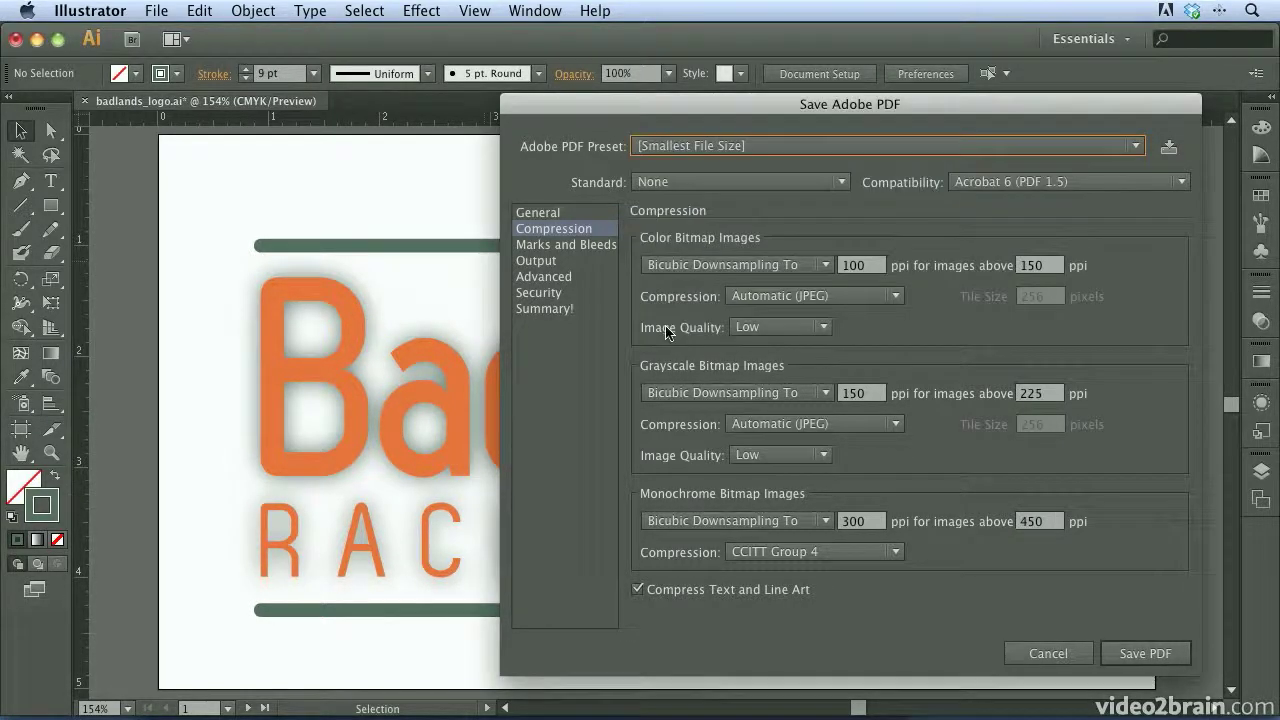
Review the Marks and Bleeds, Output, Advanced and Security settings of the PDF options
click(552, 245)
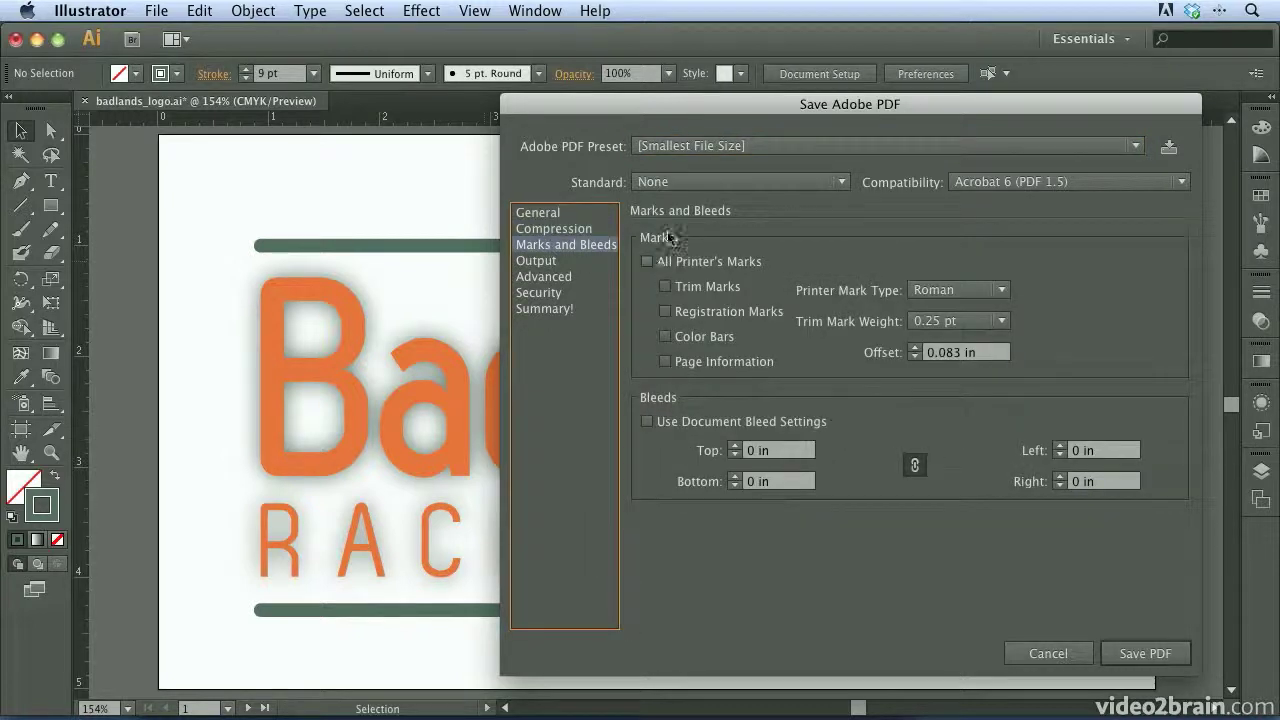
click(560, 262)
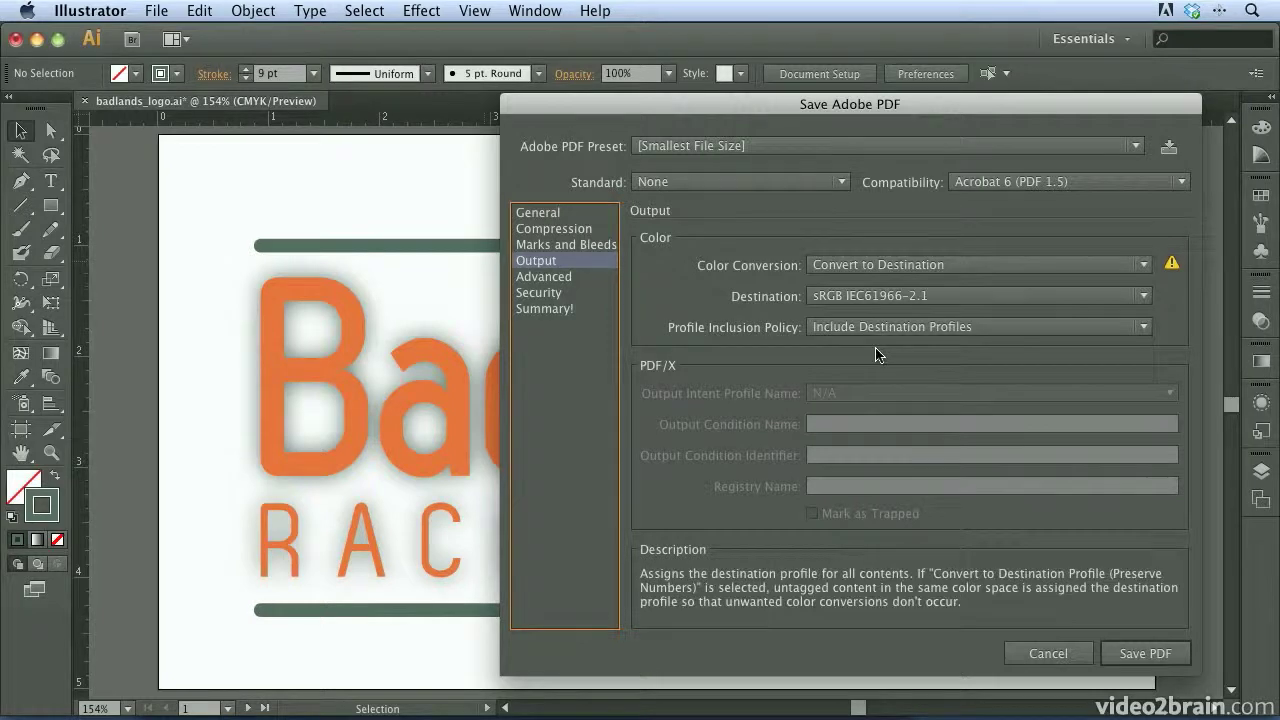
click(545, 280)
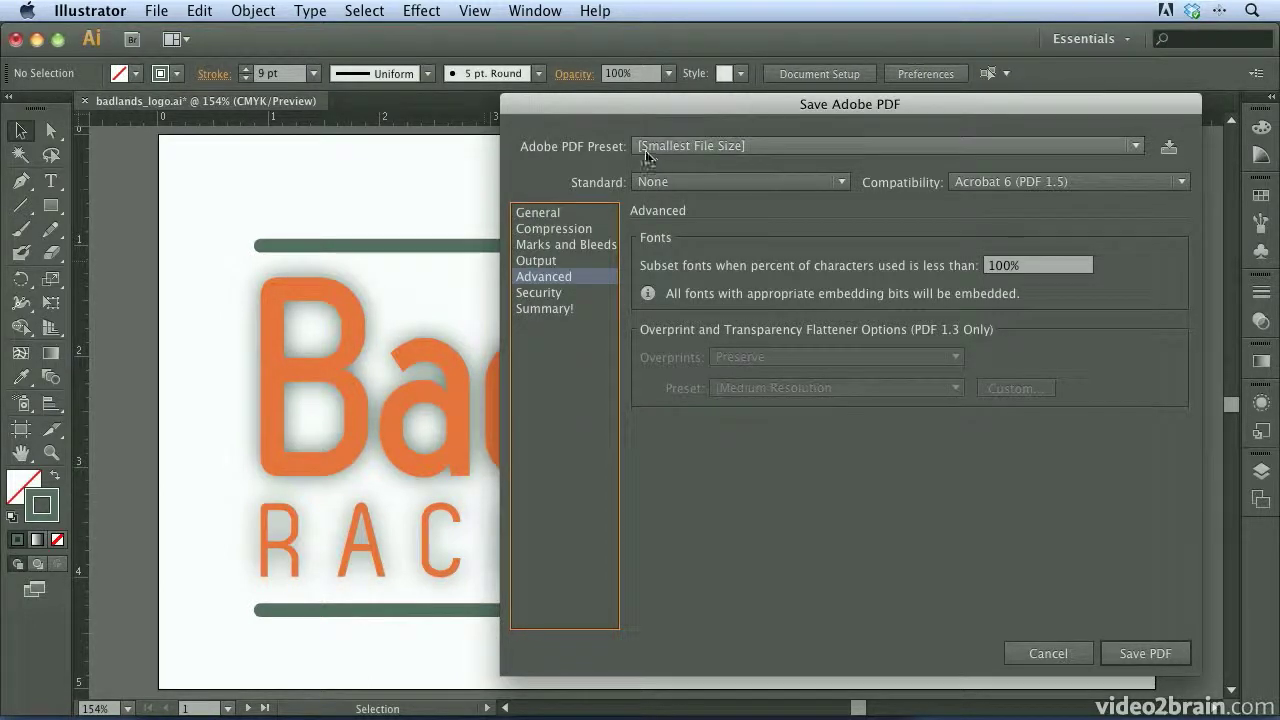
click(533, 294)
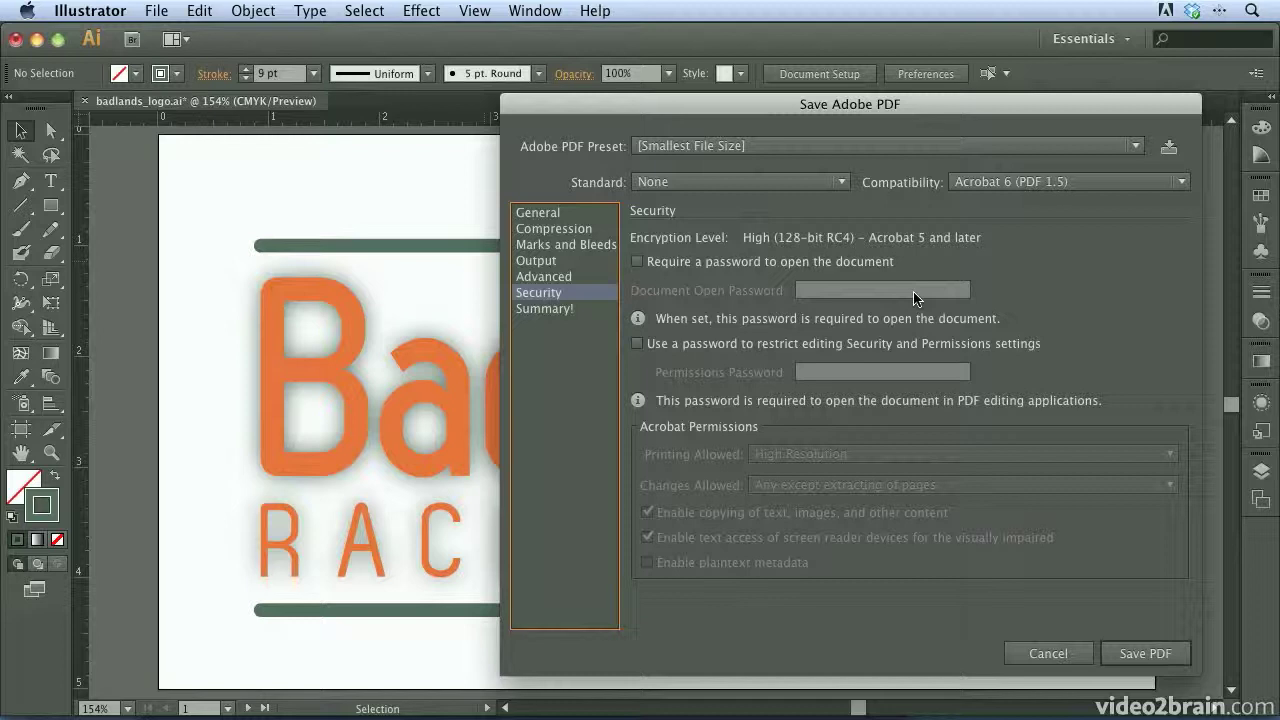
Turn on View PDF after Saving, save the PDF, and accept the transparency blend-space warning
click(560, 214)
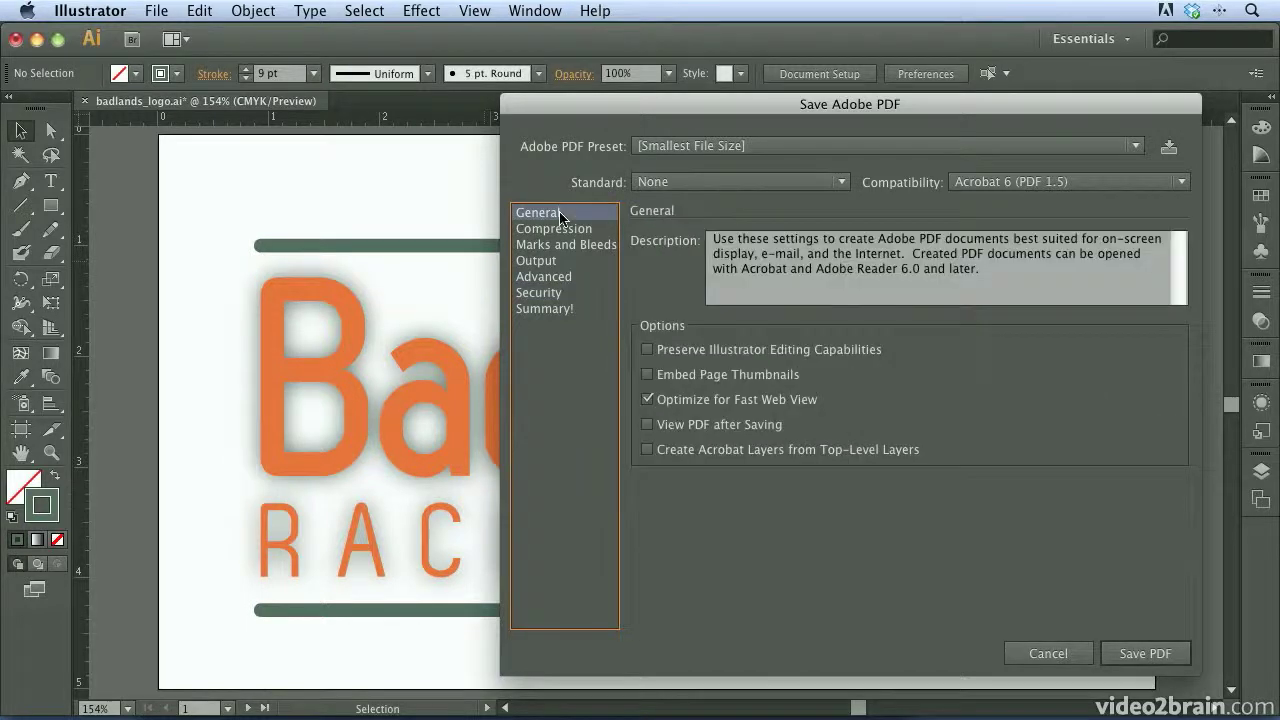
click(646, 425)
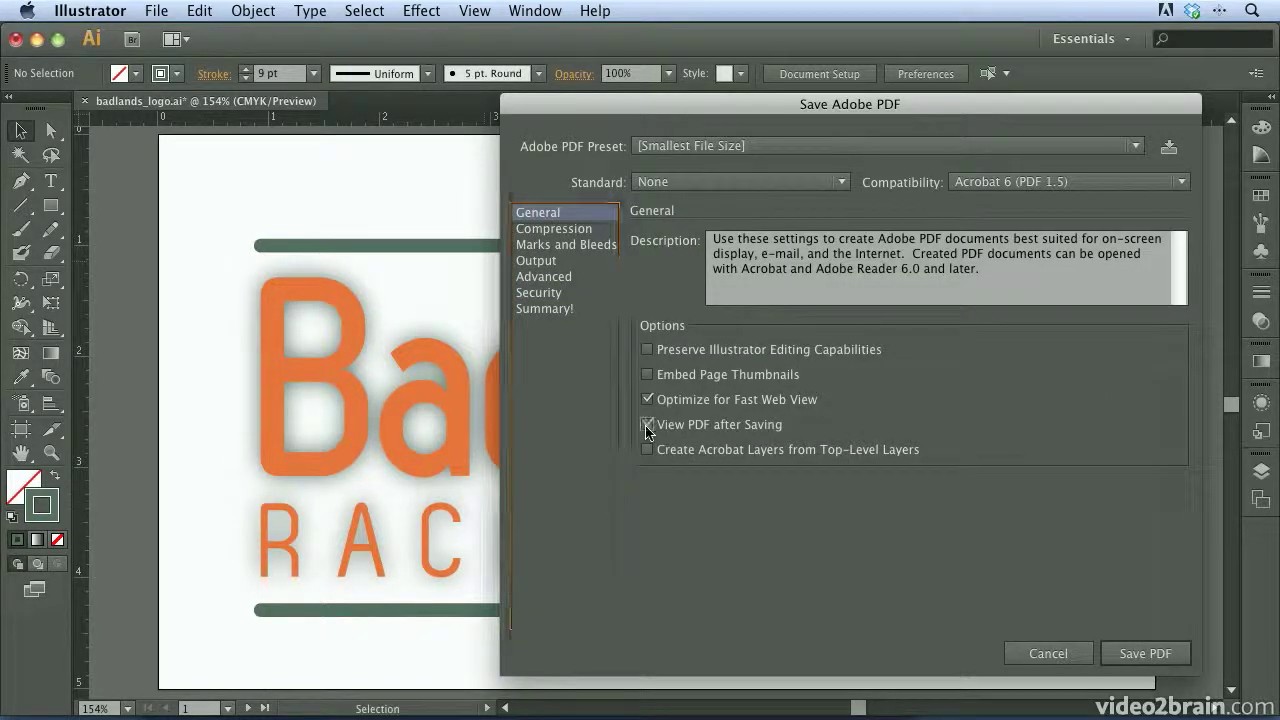
click(1153, 655)
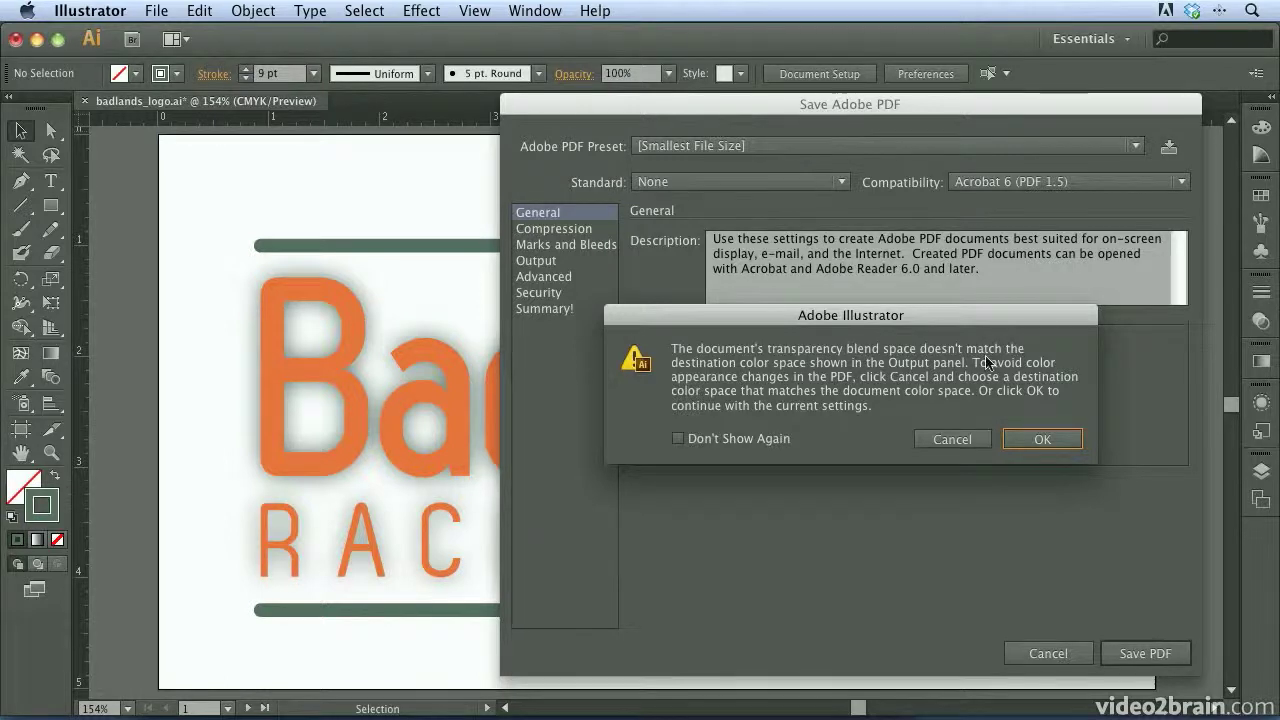
click(1040, 441)
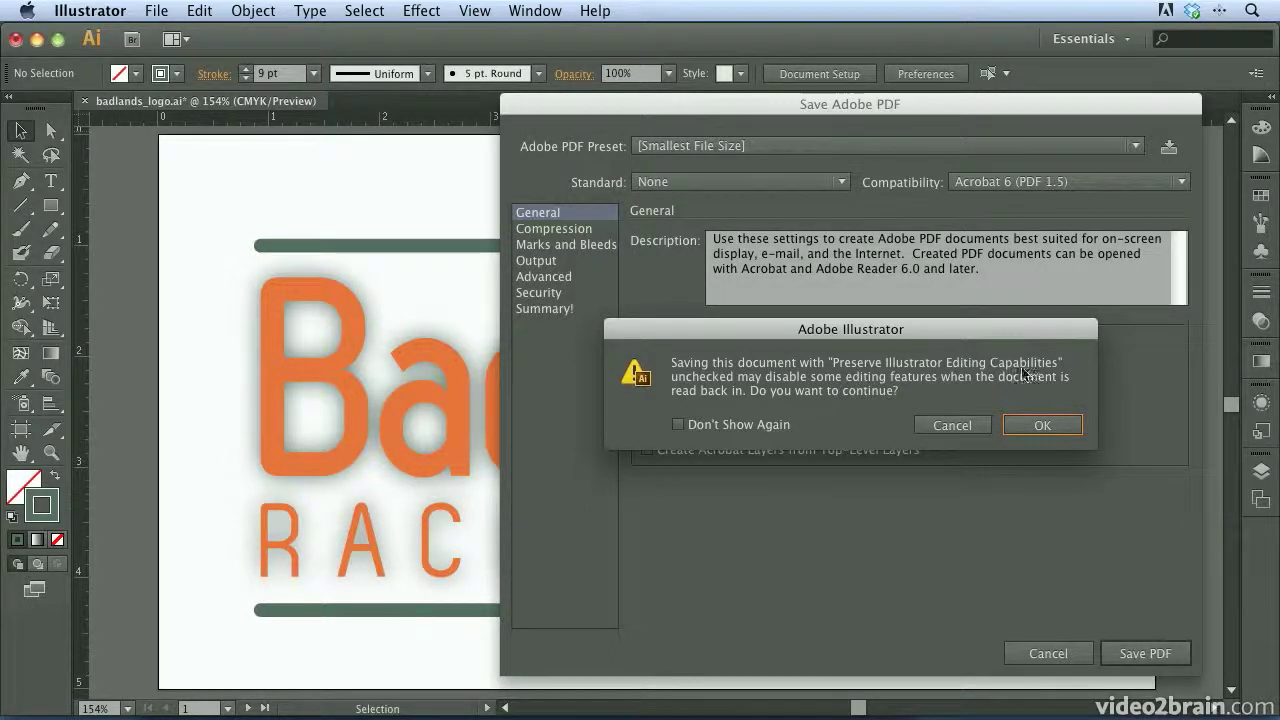
Accept the Preserve Illustrator Editing Capabilities warning and maximize the Acrobat window
click(1041, 426)
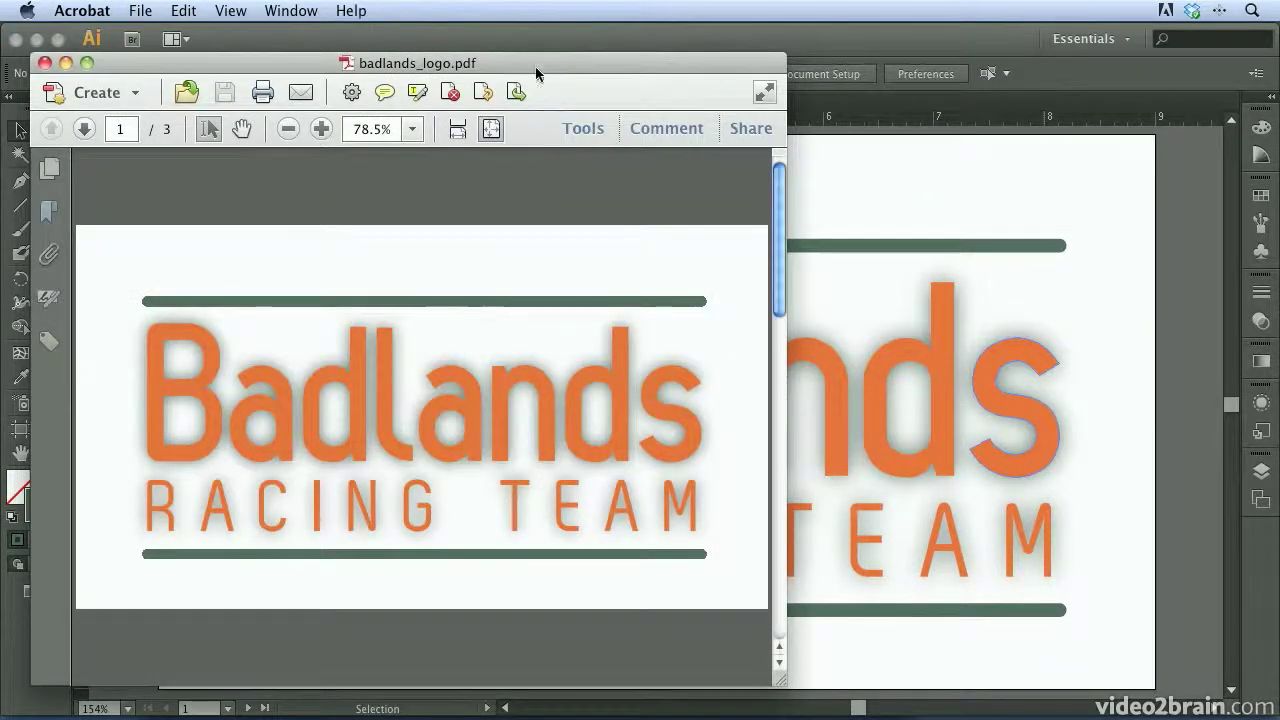
drag(536, 73, 589, 52)
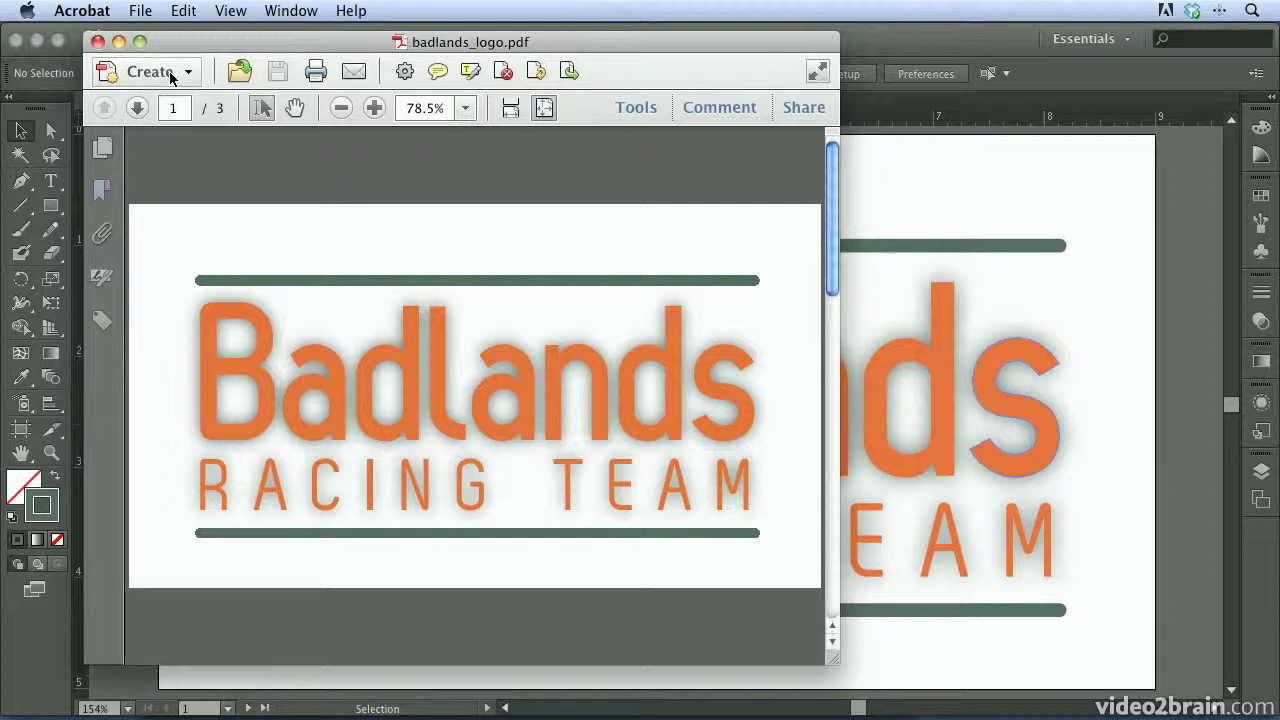
click(140, 43)
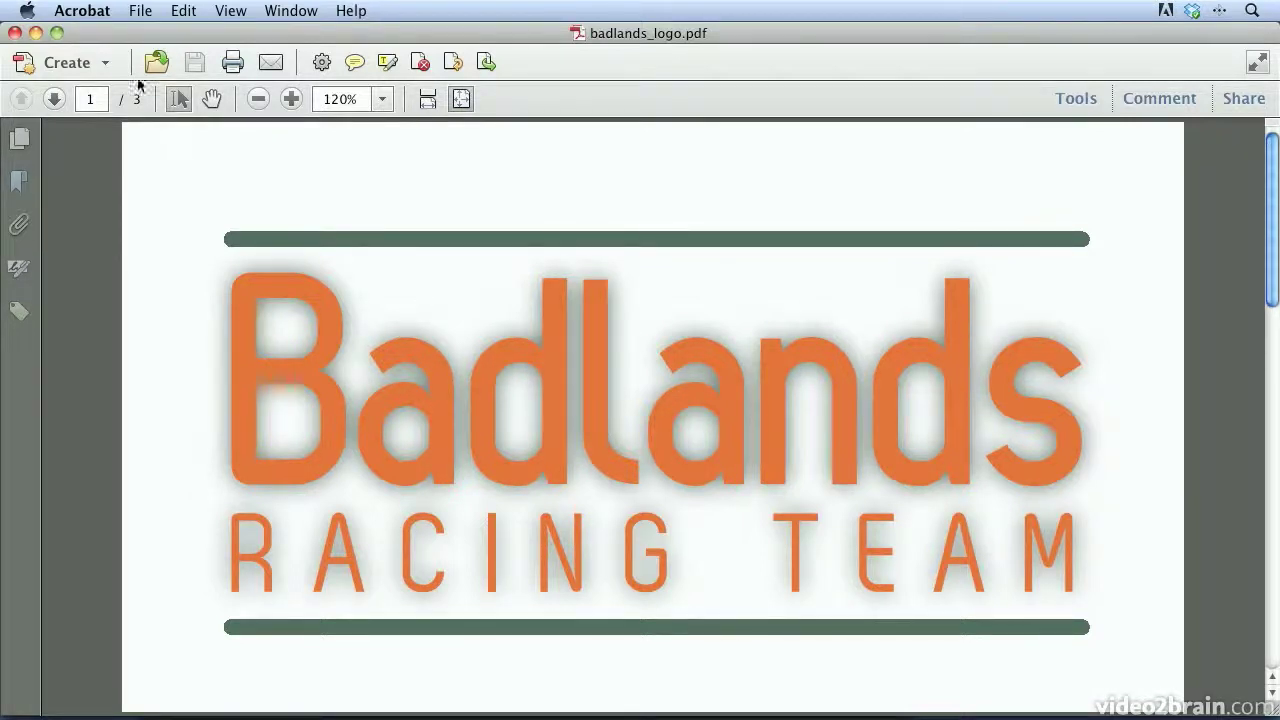
Page through the orange, lime and blue logo pages of badlands_logo.pdf, then close it
click(55, 99)
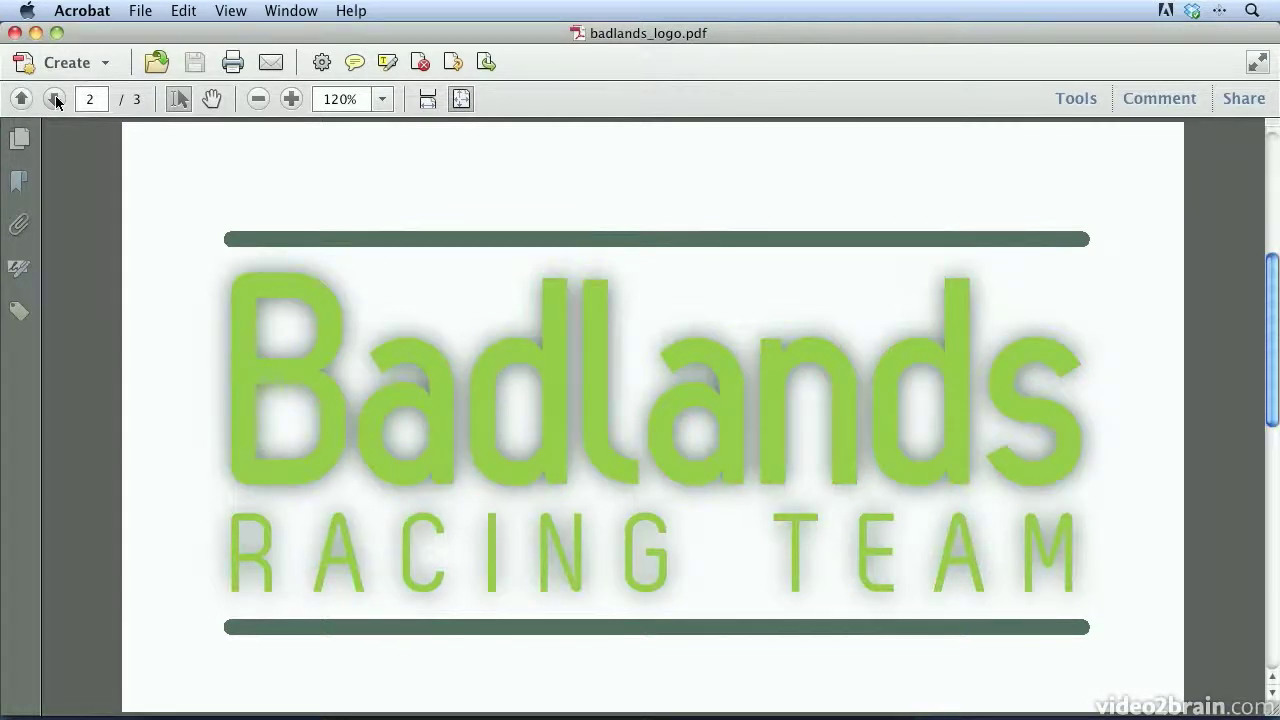
click(55, 99)
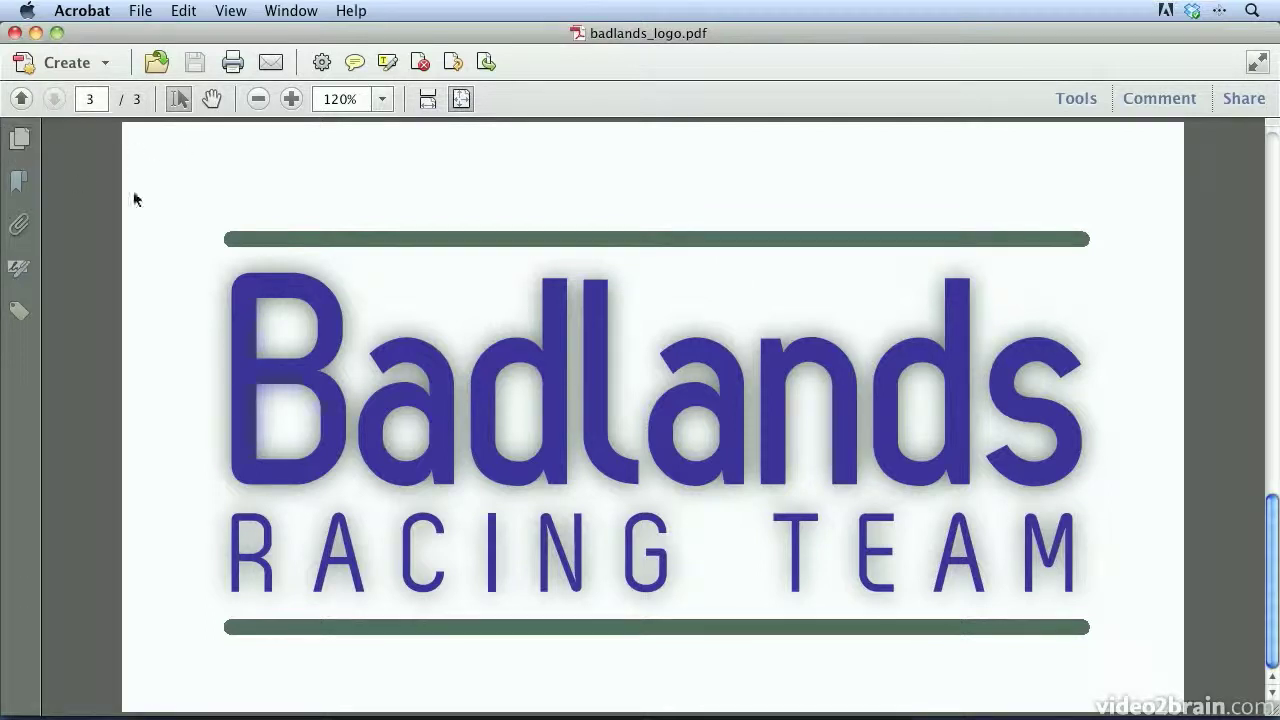
click(13, 33)
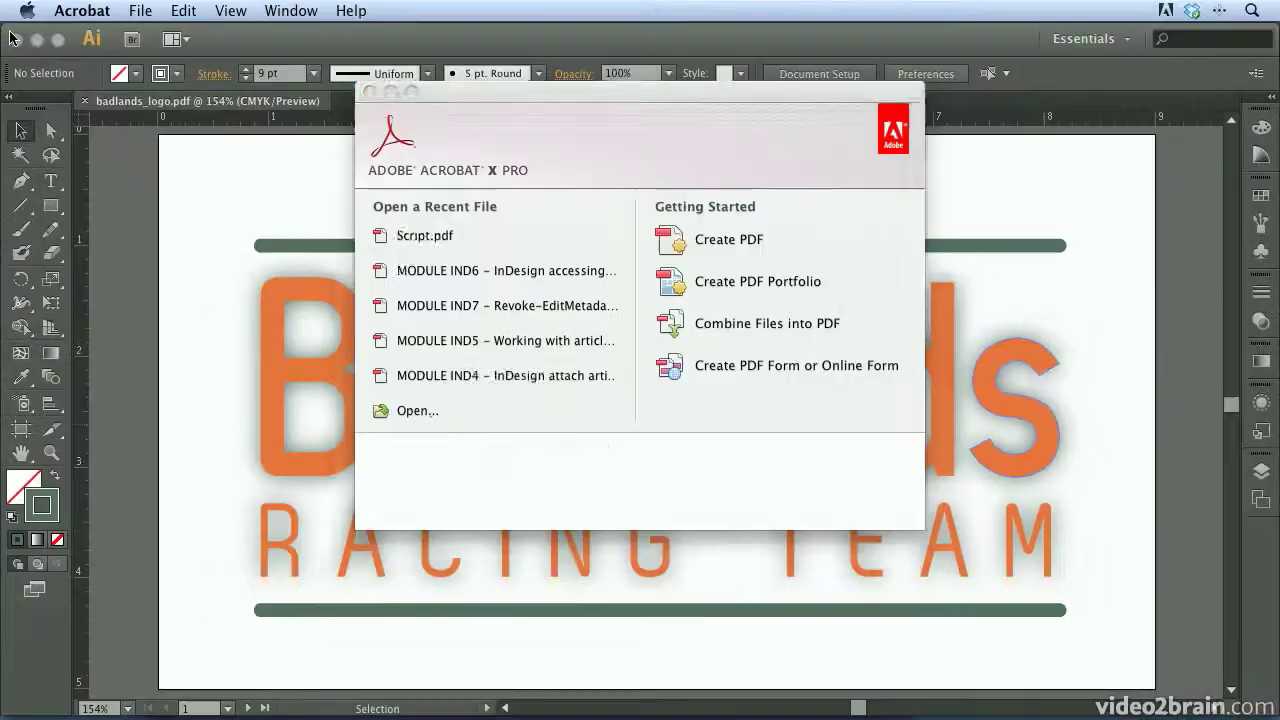
Save badlands_logo.pdf again as Adobe PDF, replacing the 1-3 artboard range with 3
click(244, 193)
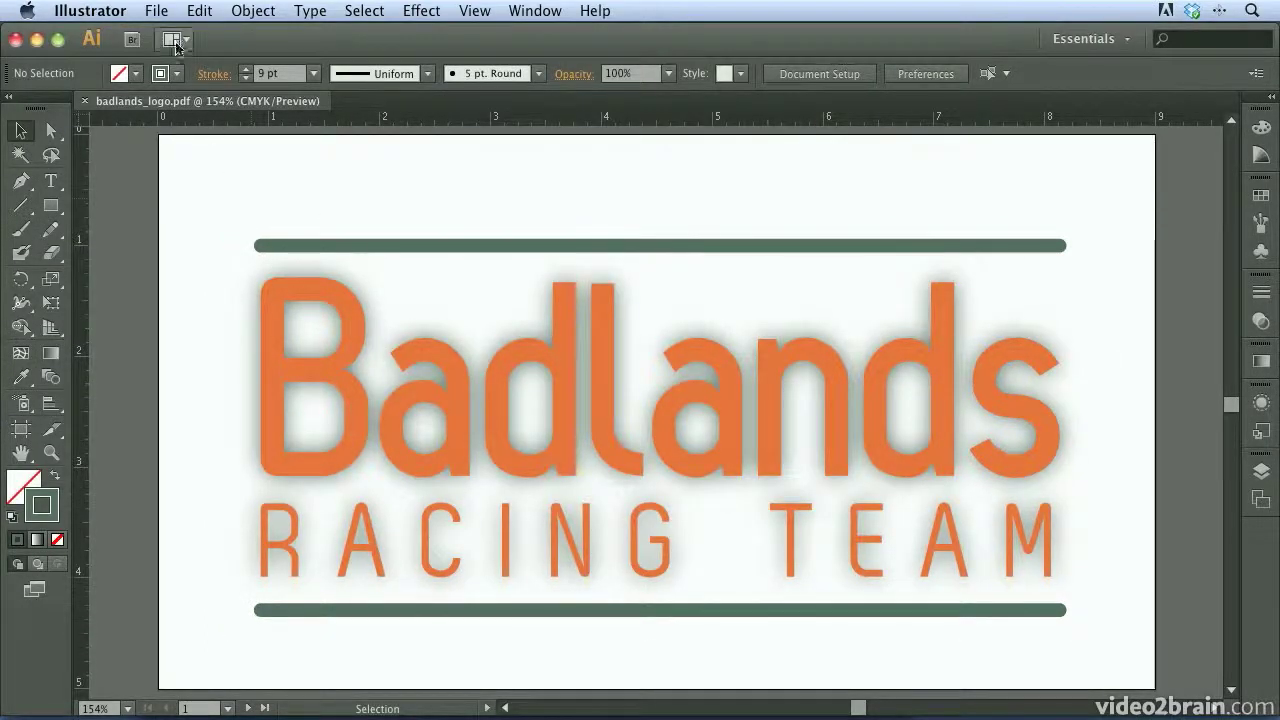
click(155, 10)
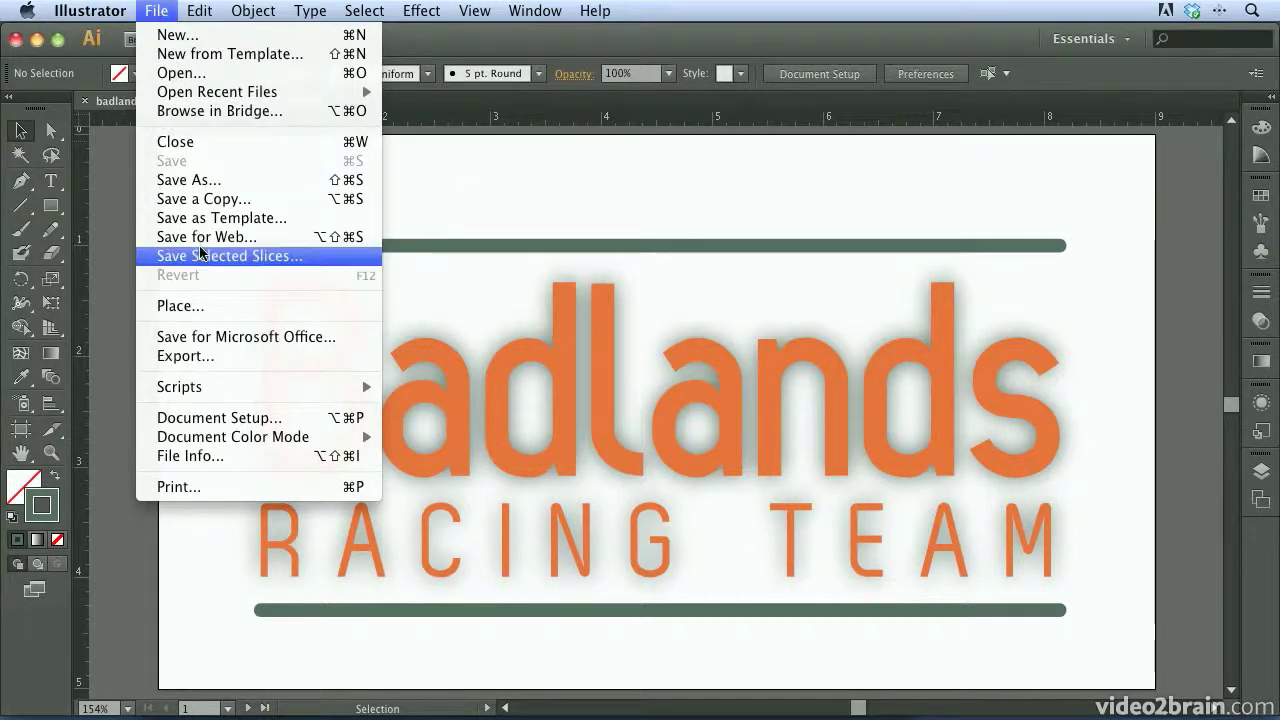
click(201, 181)
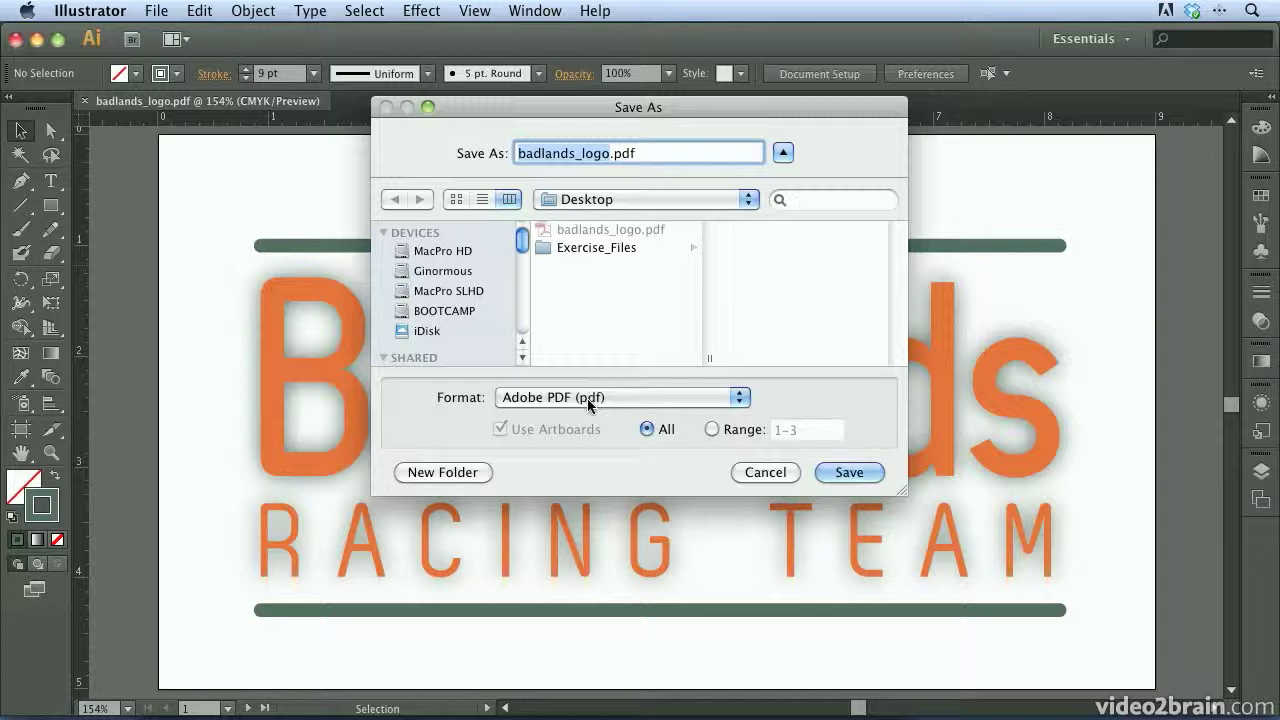
click(710, 429)
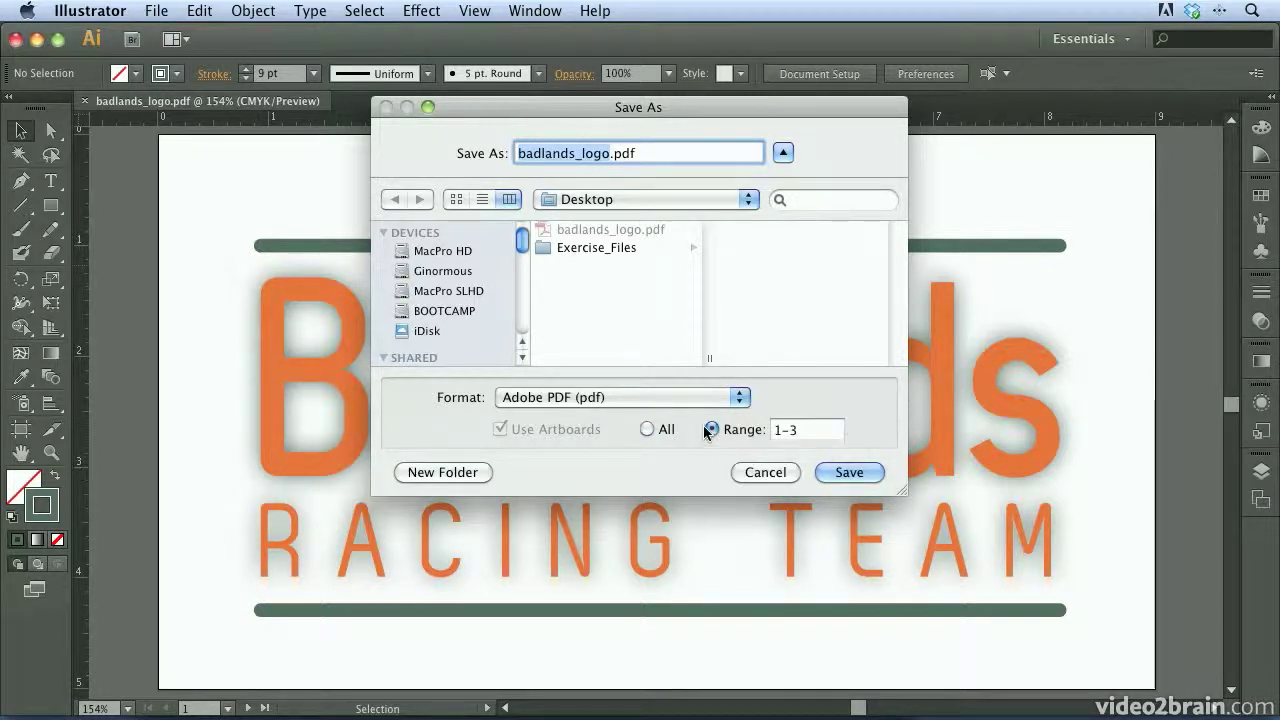
click(757, 436)
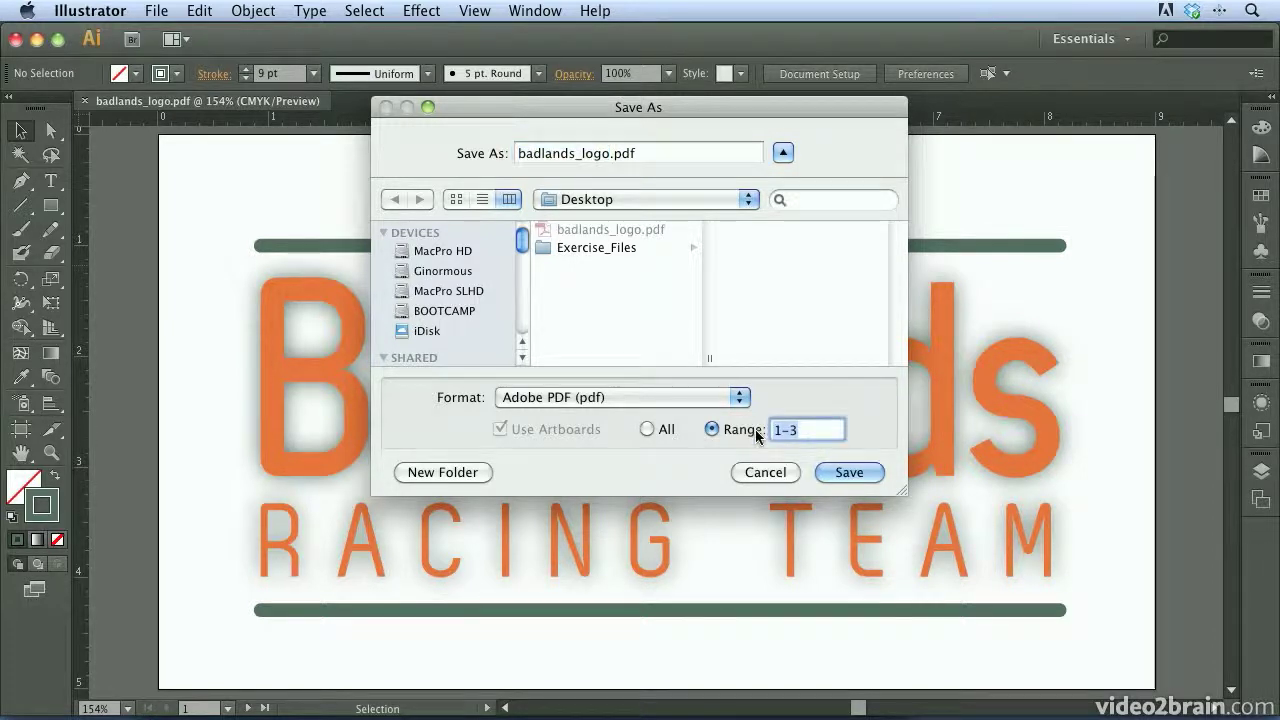
key(BackSpace)
text(3)
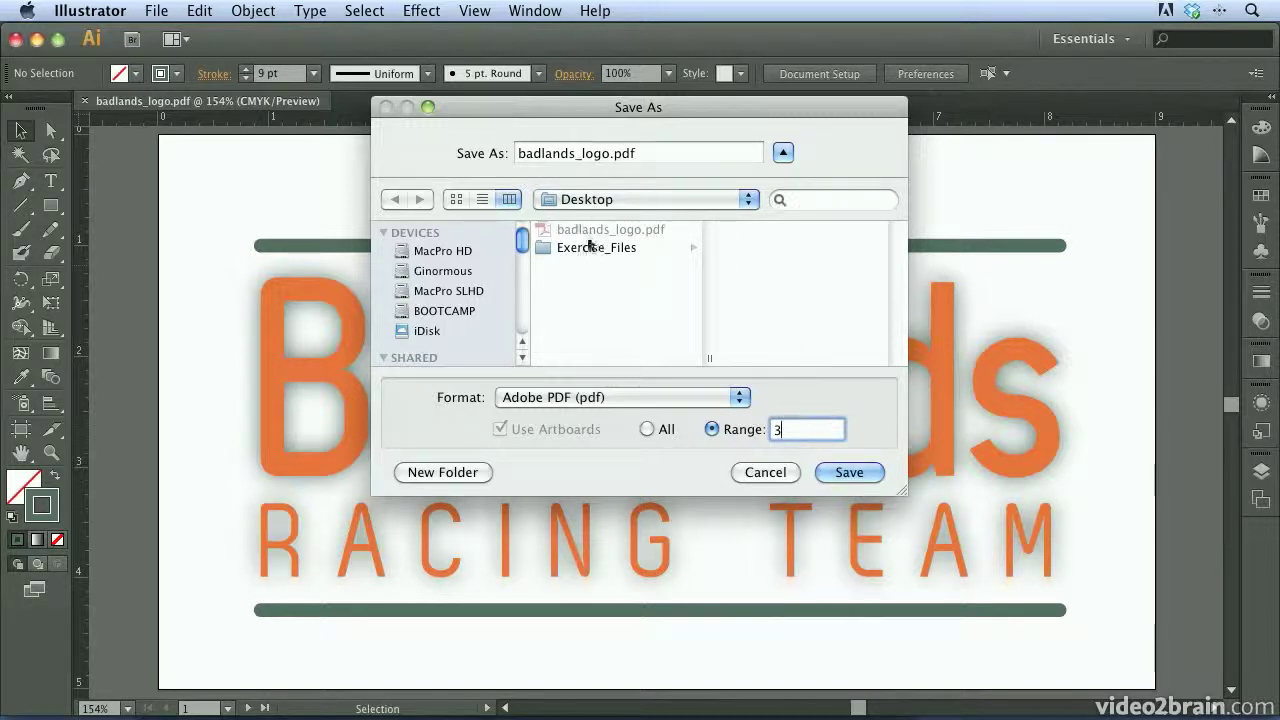
click(841, 470)
Replace the existing badlands_logo.pdf and save it with the [Press Quality] preset
click(789, 237)
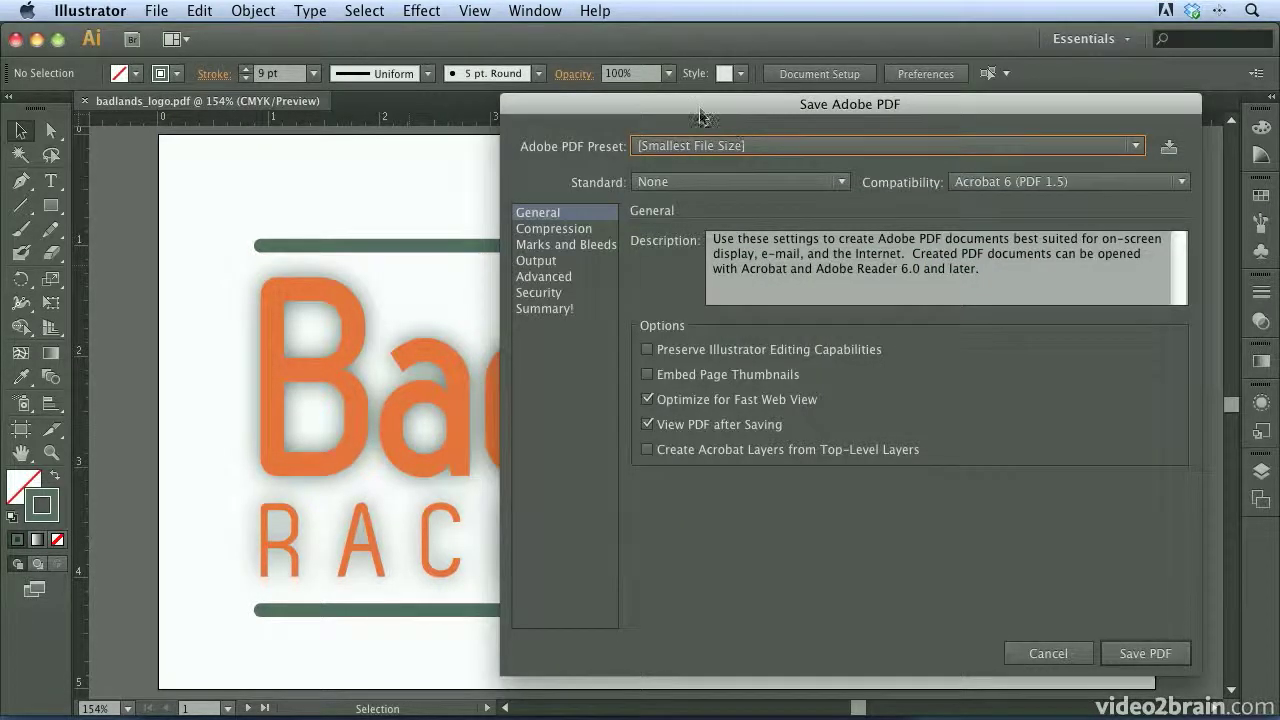
drag(700, 113, 521, 112)
click(517, 146)
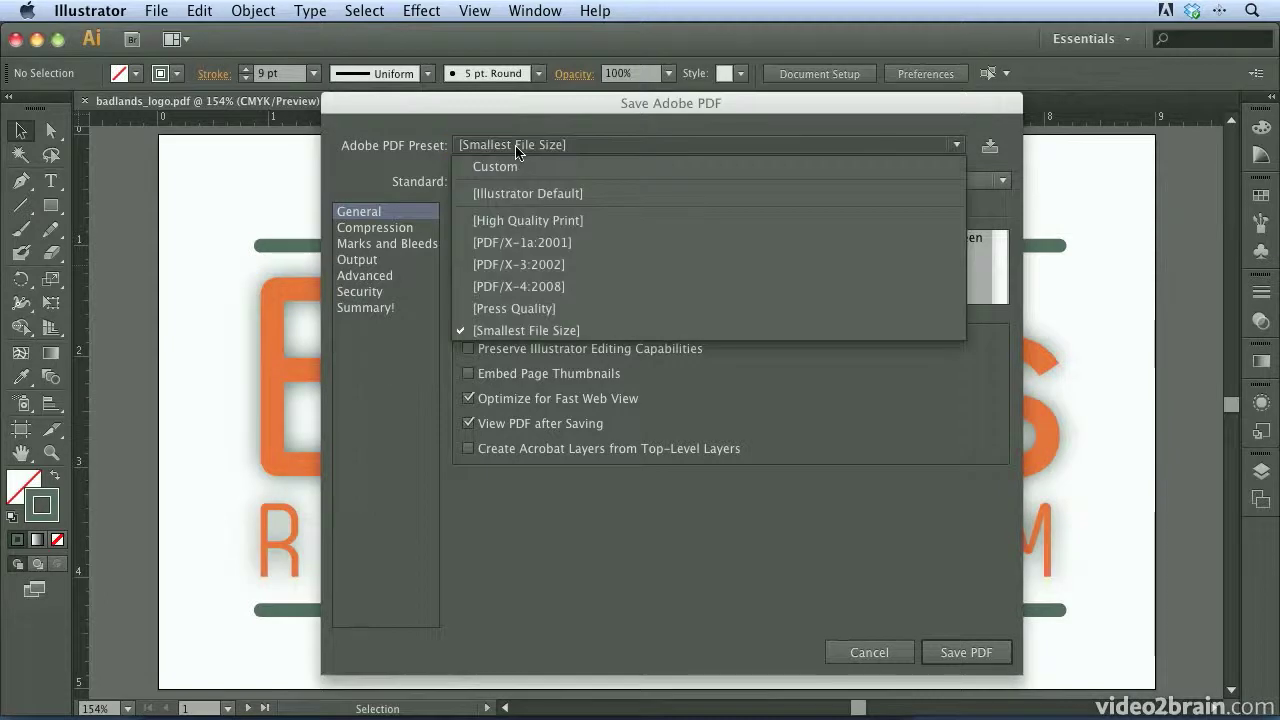
click(525, 309)
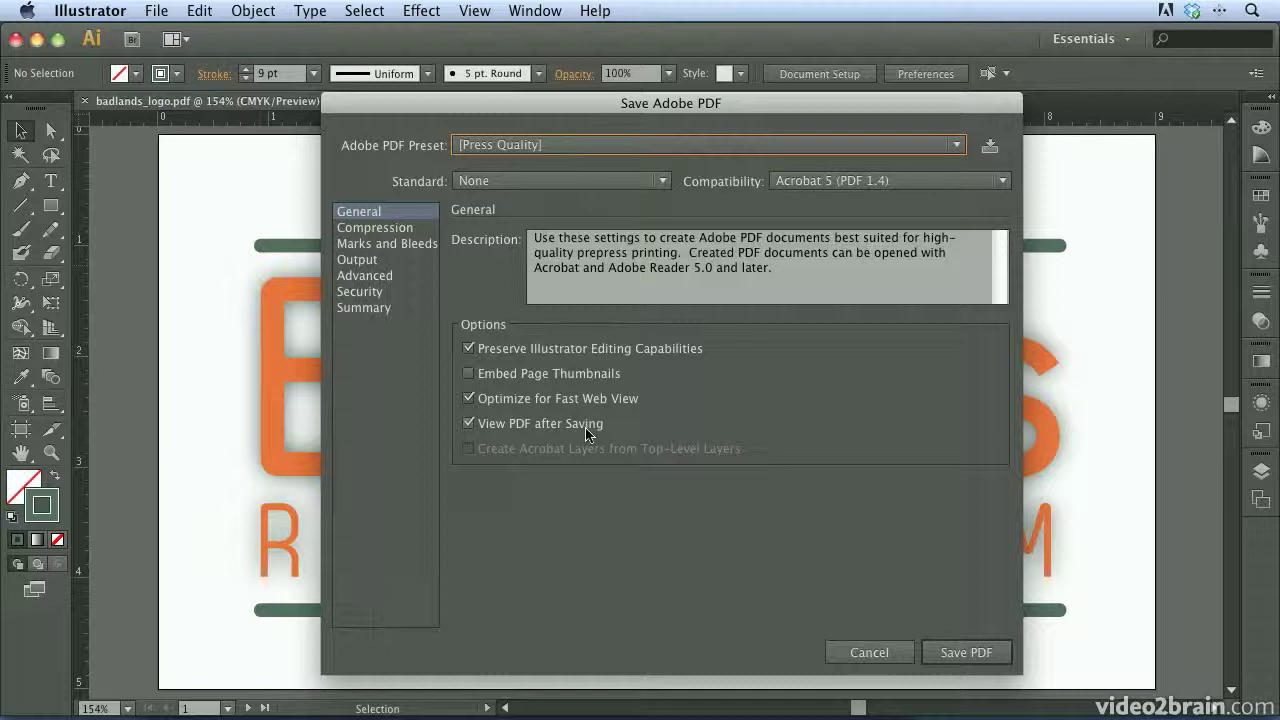
click(968, 652)
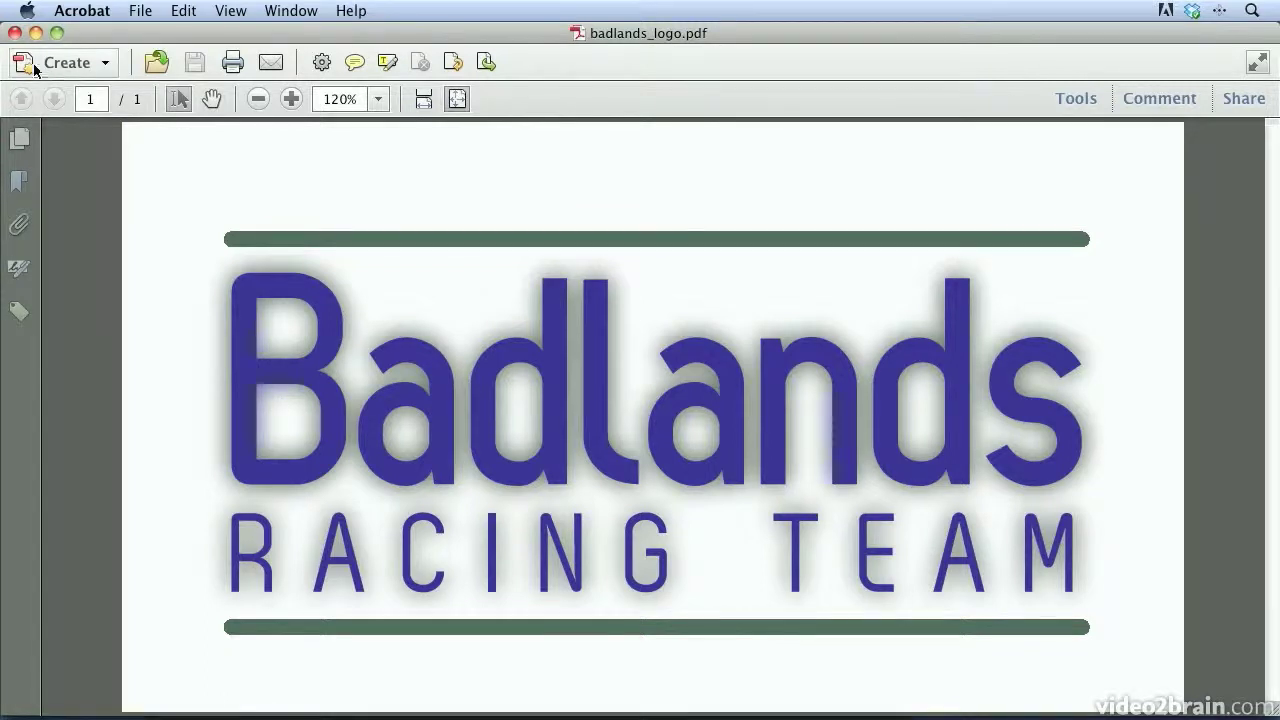
Close the one-page blue logo PDF in Acrobat and return to Illustrator
click(14, 35)
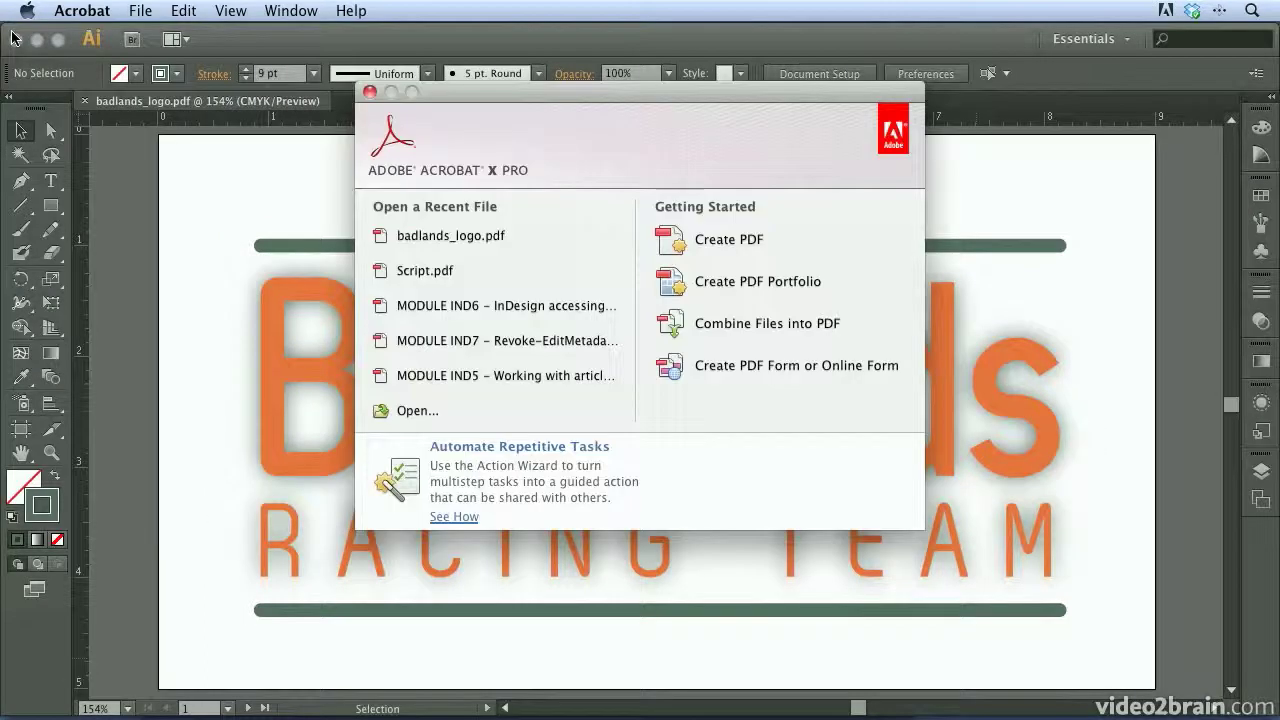
click(181, 171)
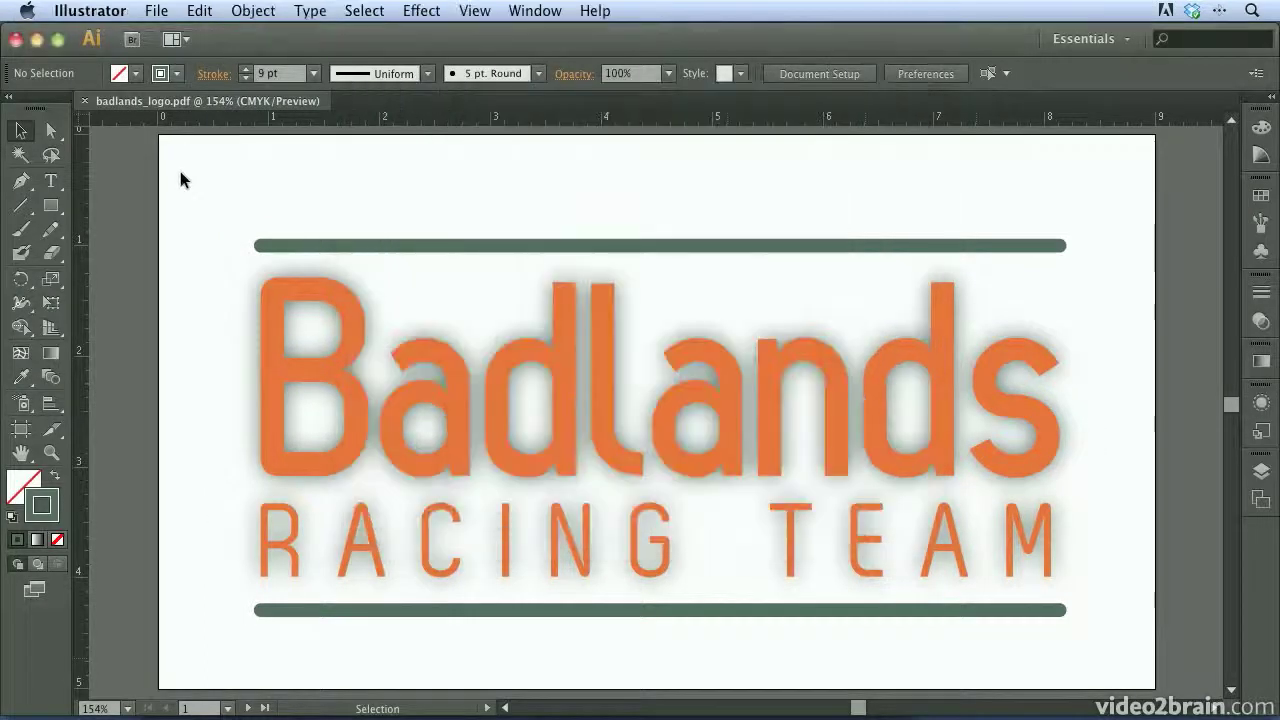
Close the document and reopen badlands_logo.pdf from the Desktop in Illustrator
click(86, 103)
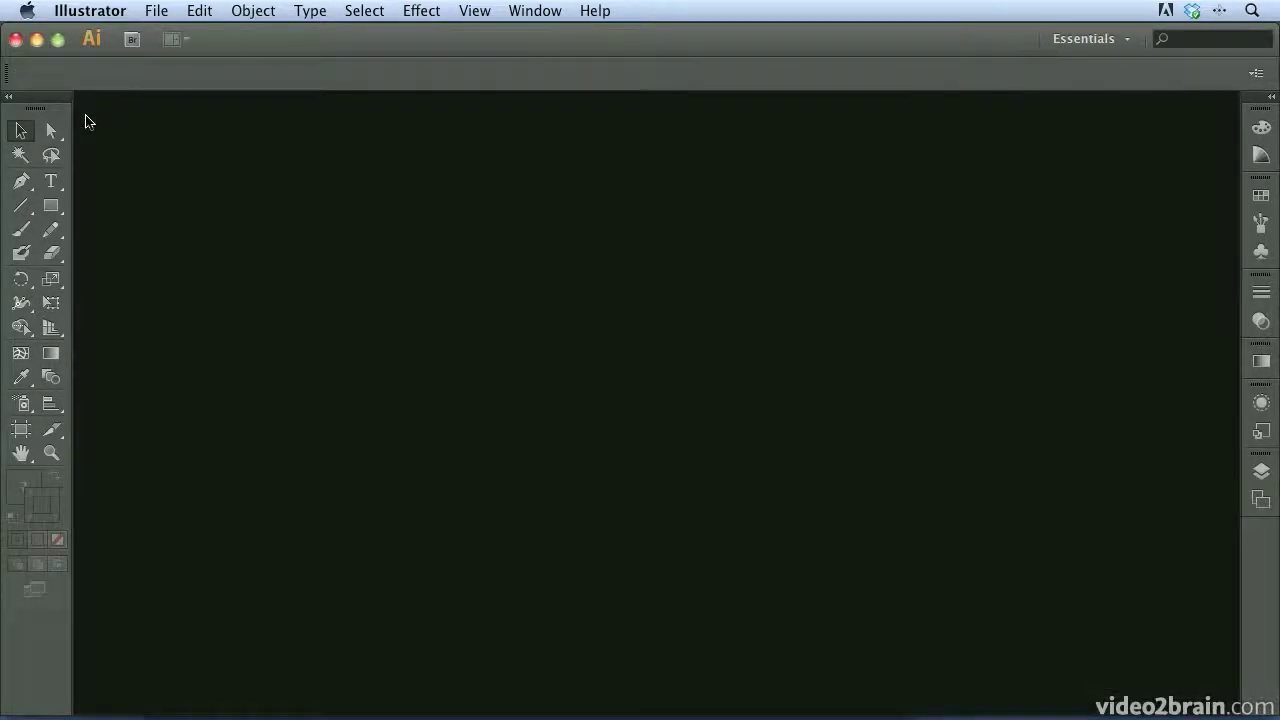
click(155, 11)
click(161, 73)
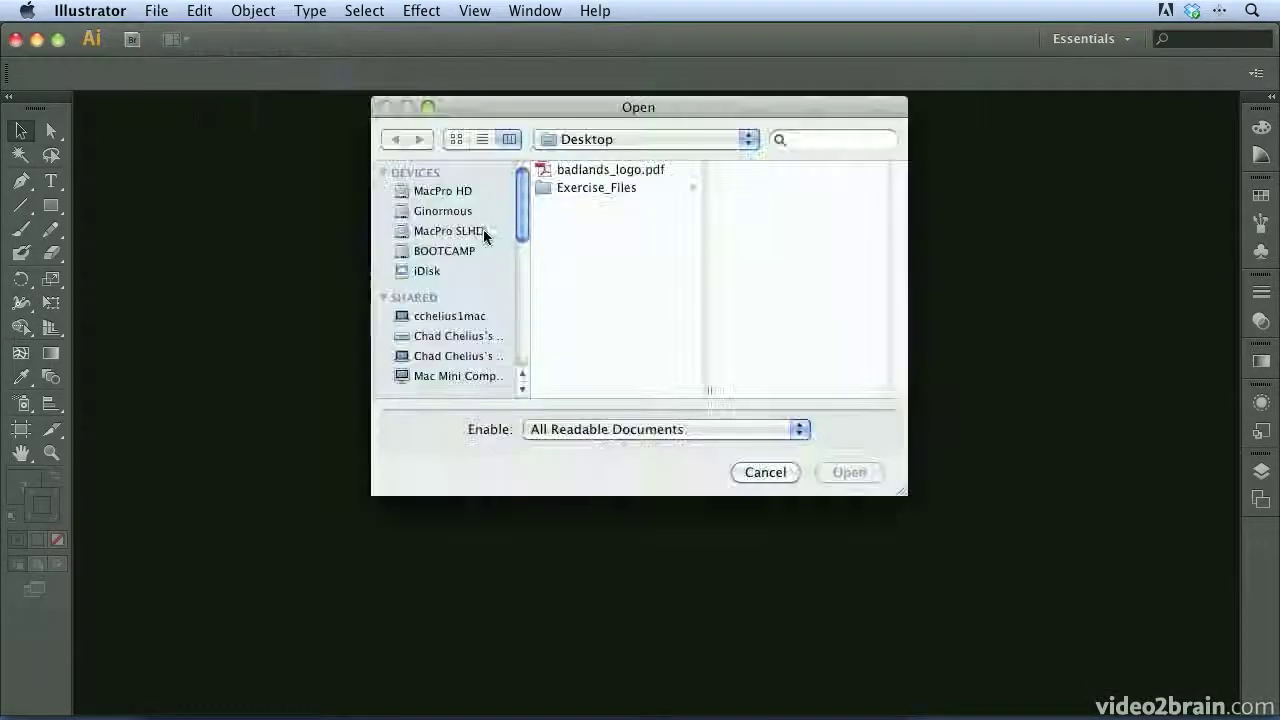
click(585, 170)
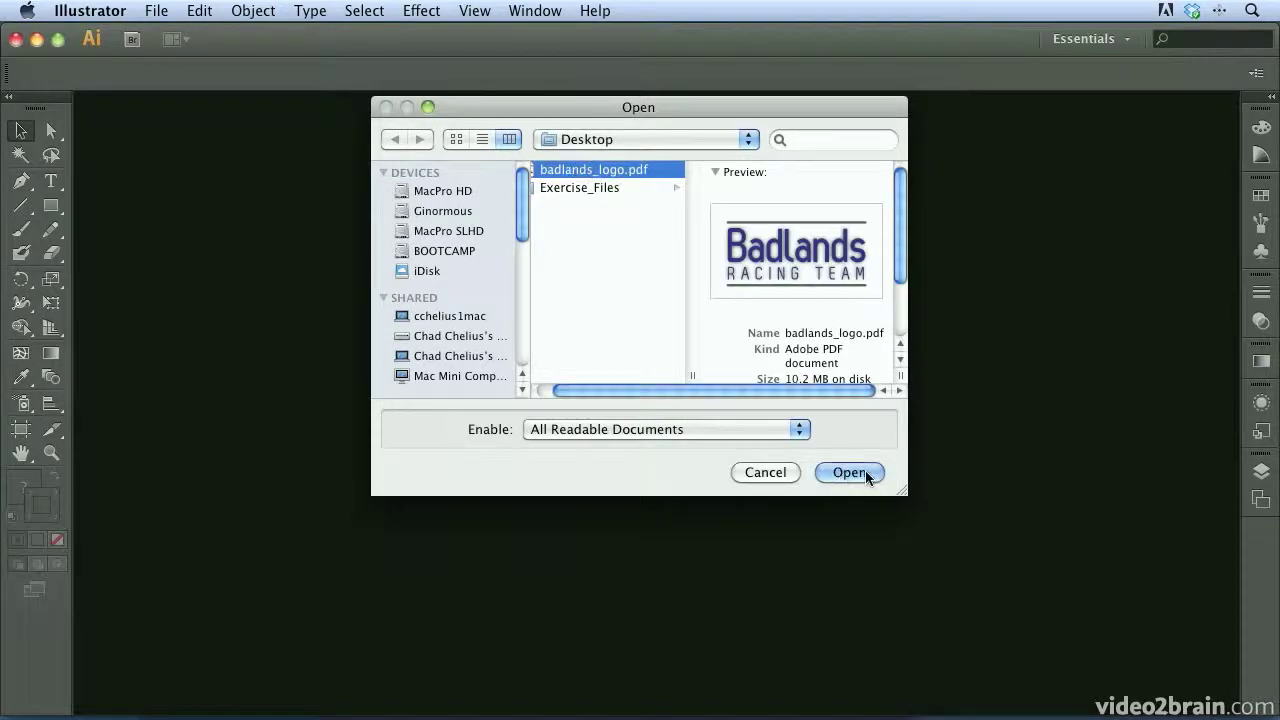
click(866, 474)
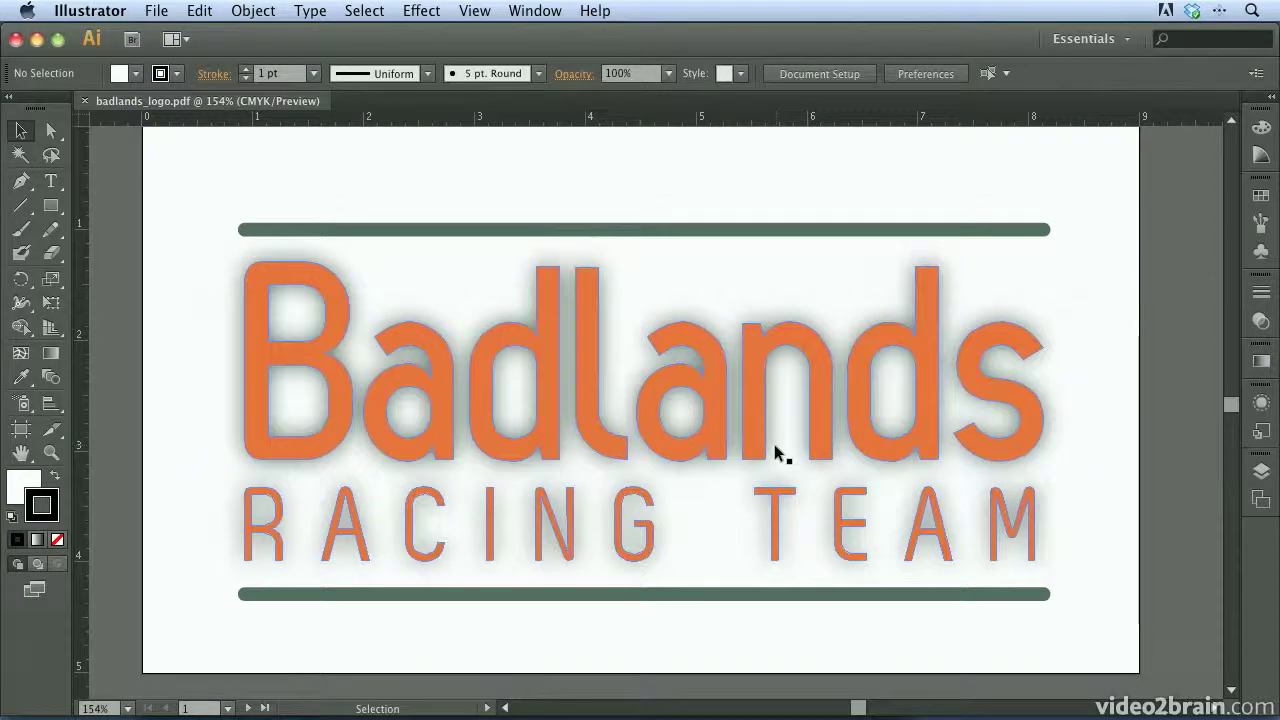
Scroll across the canvas to confirm the orange, lime and blue logo artboards are all present
scroll(778, 452, right, 10)
scroll(777, 452, right, 15)
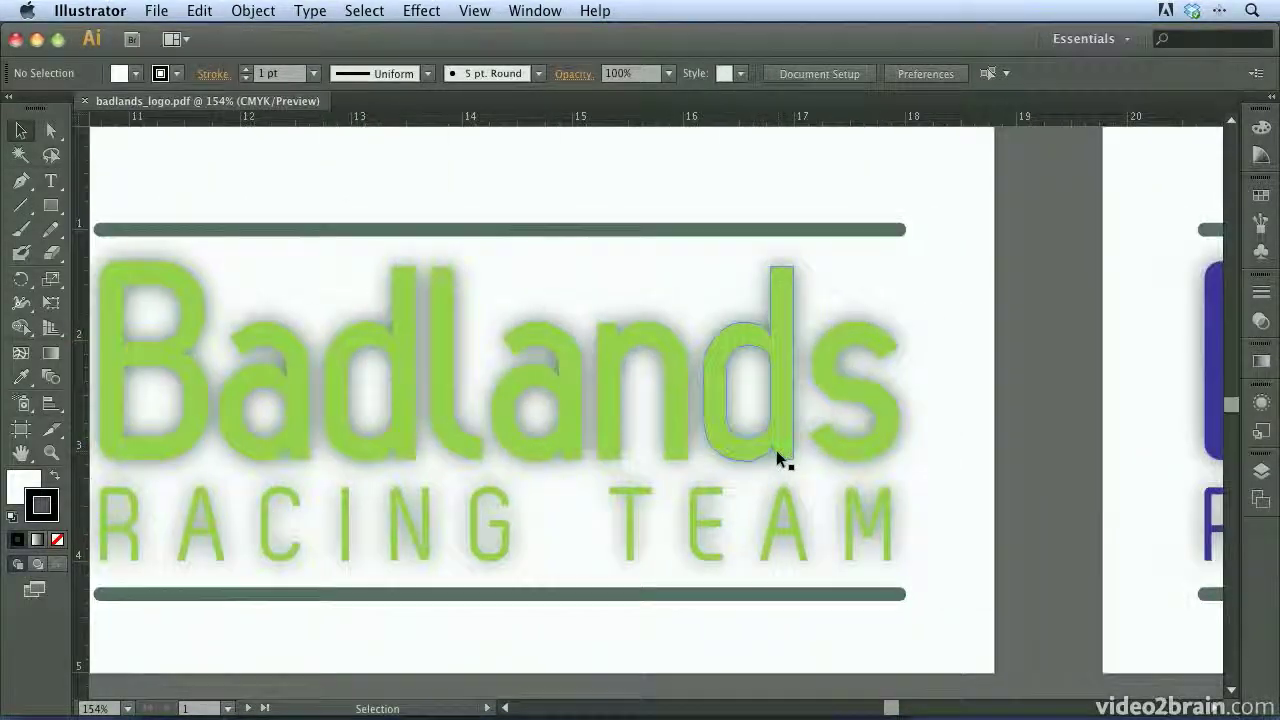
scroll(778, 455, right, 3)
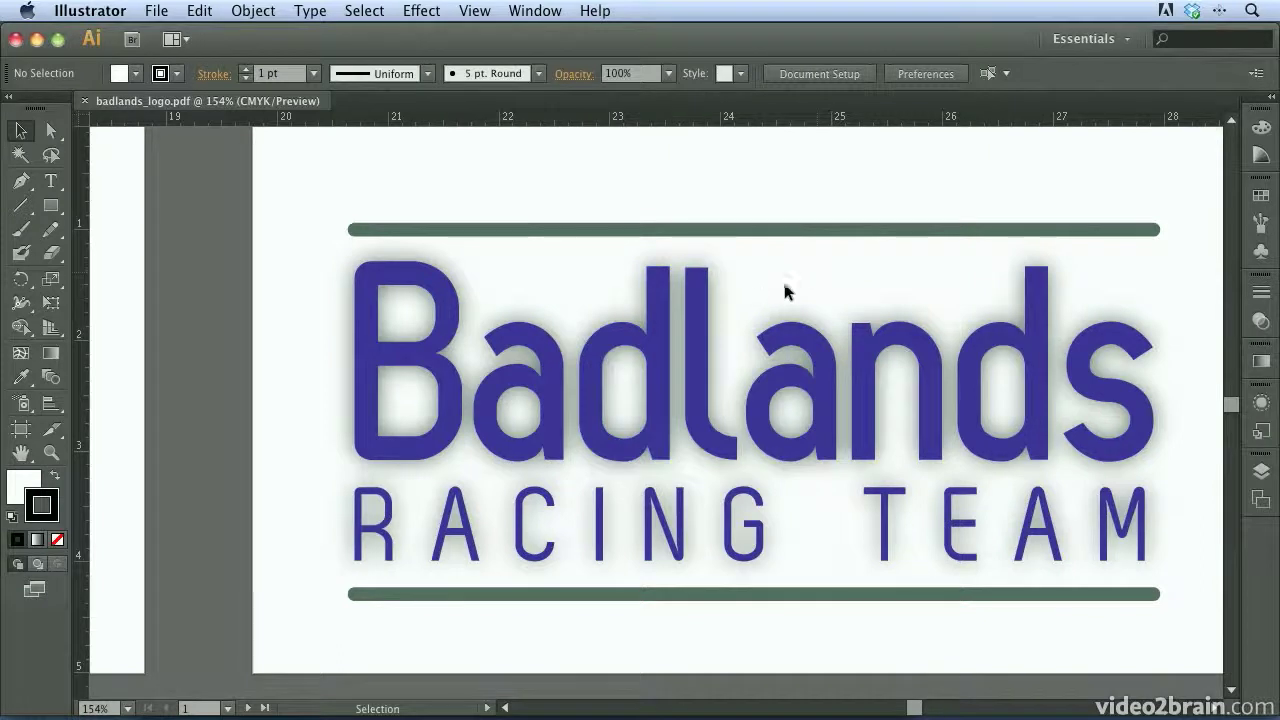
scroll(788, 412, right, 5)
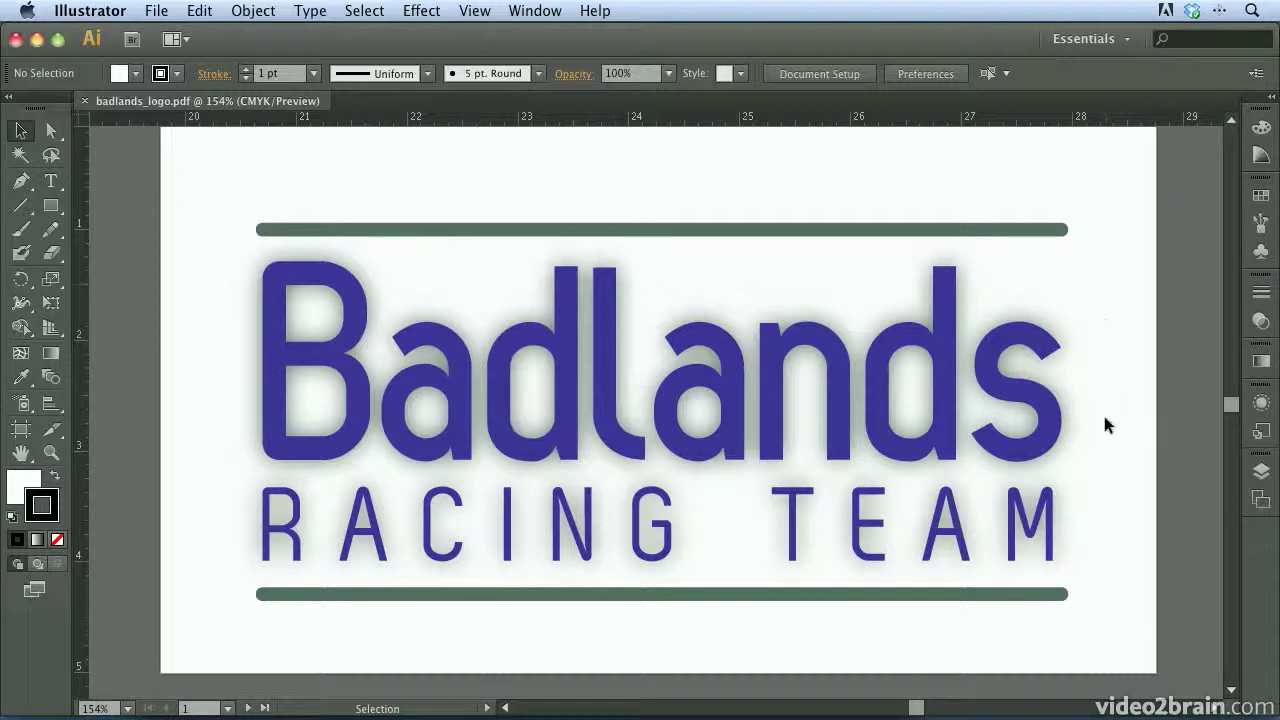
scroll(1104, 425, right, 10)
scroll(1104, 425, left, 4)
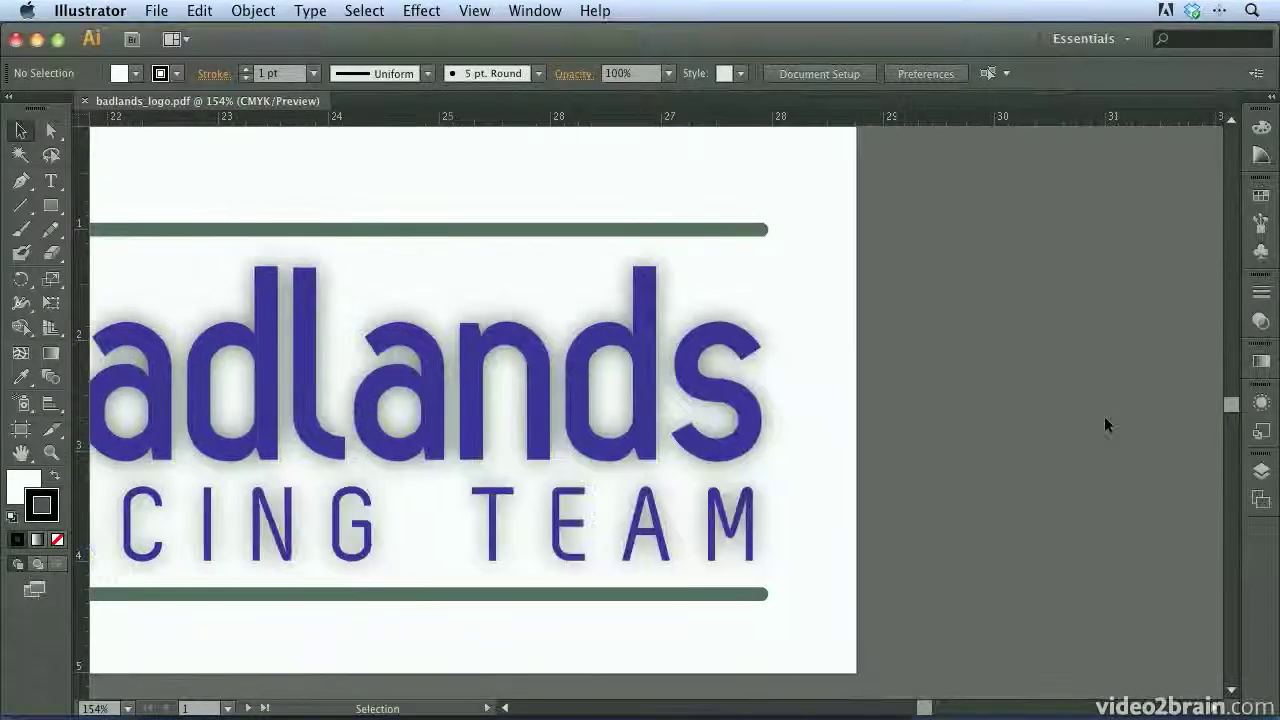
scroll(1104, 425, left, 4)
Step through the Badlands Blue, Badlands Lime and Badlands Orange artboards to confirm they survived reopening
click(1262, 500)
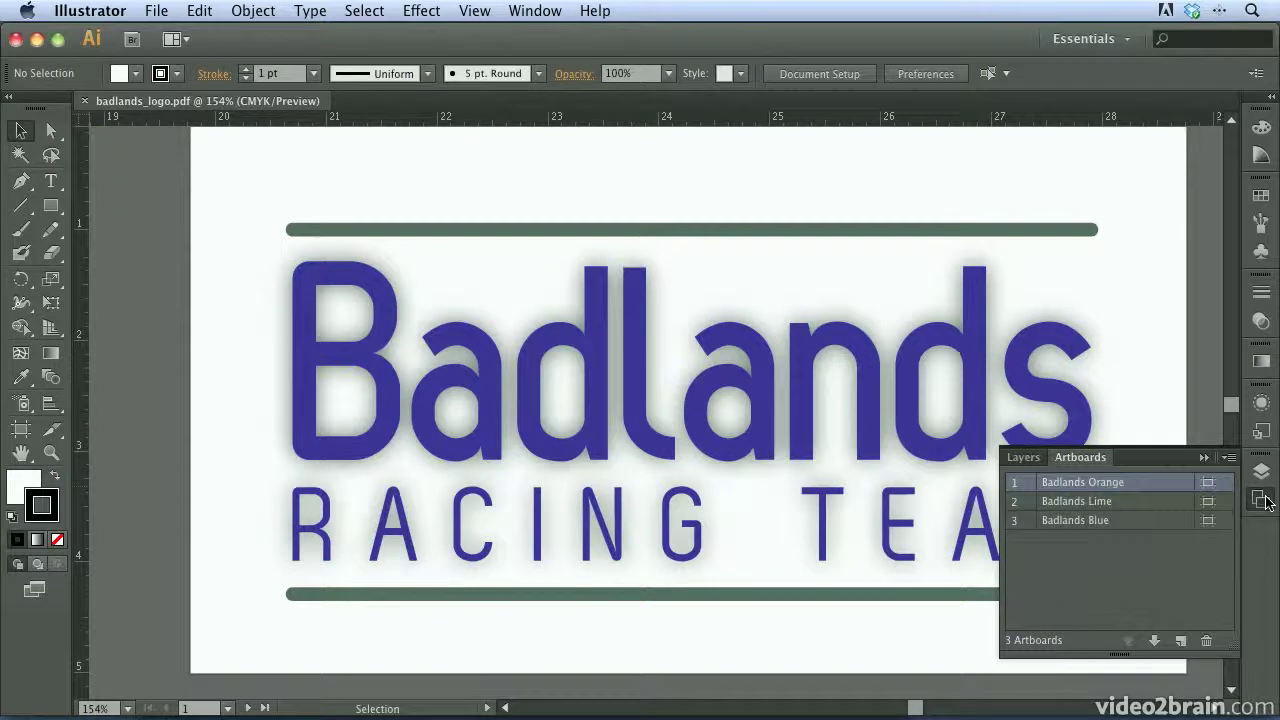
double_click(1077, 522)
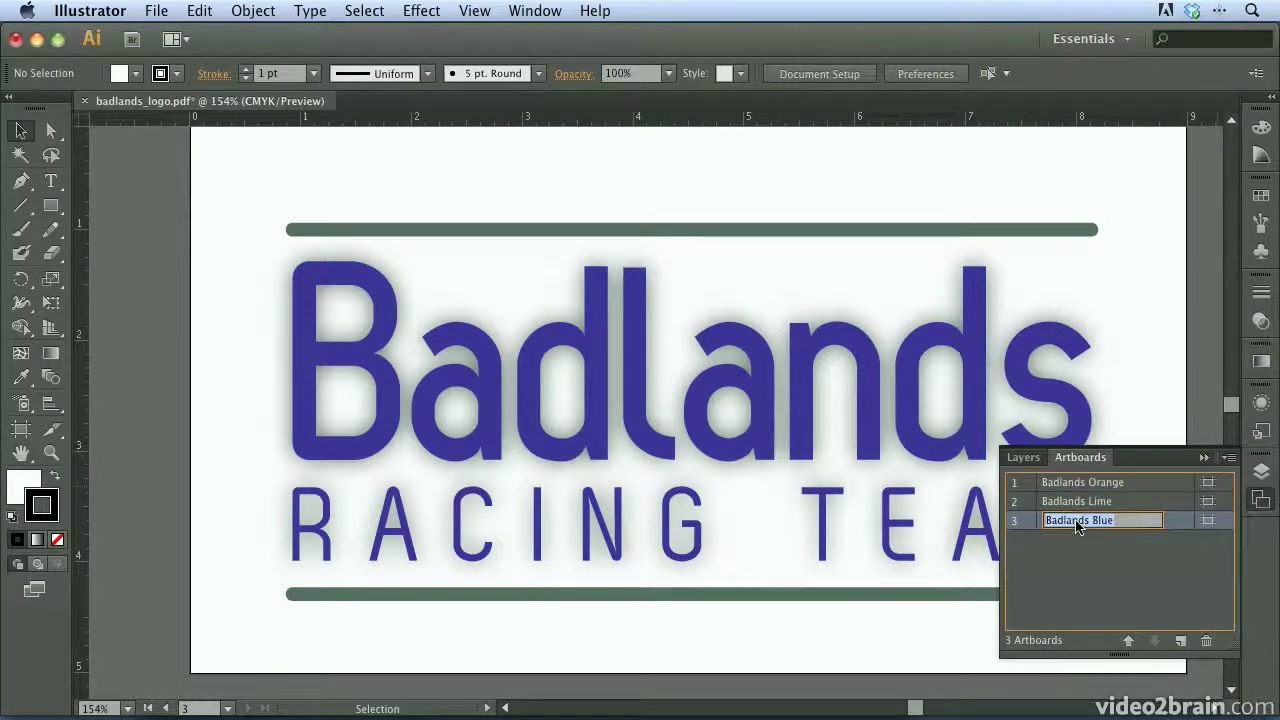
click(1170, 525)
click(1152, 503)
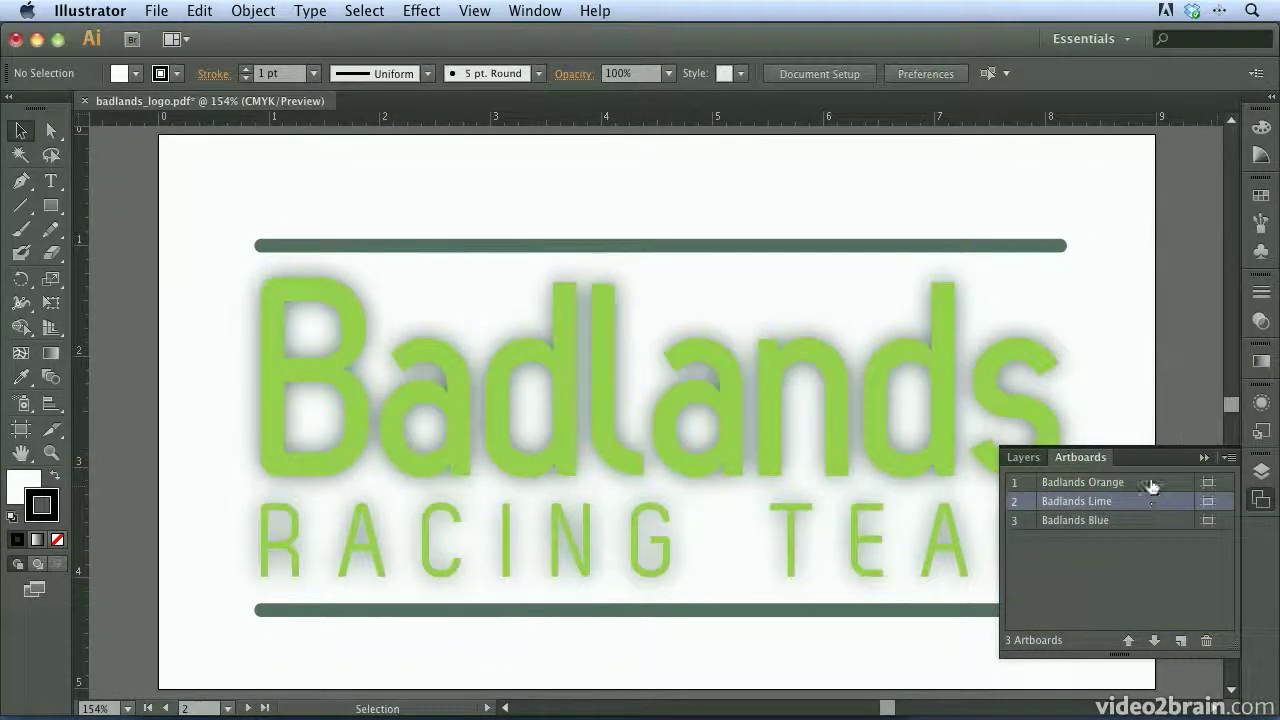
click(1150, 485)
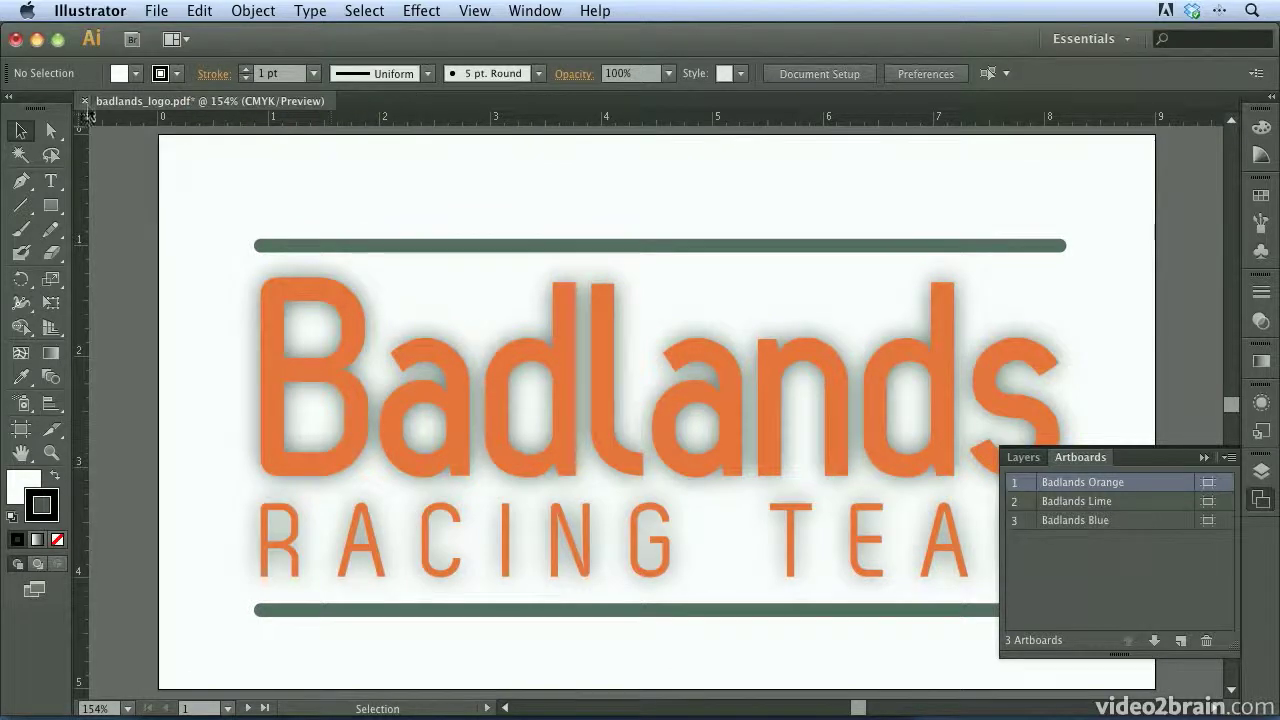